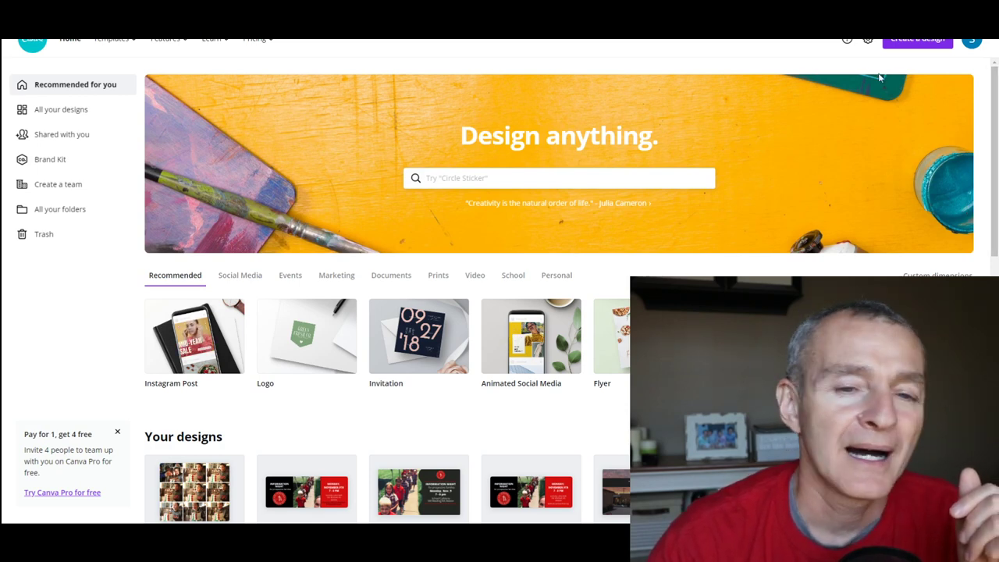
Start a custom-size design and enter 1000 px as the width, moving to the height.
click(915, 41)
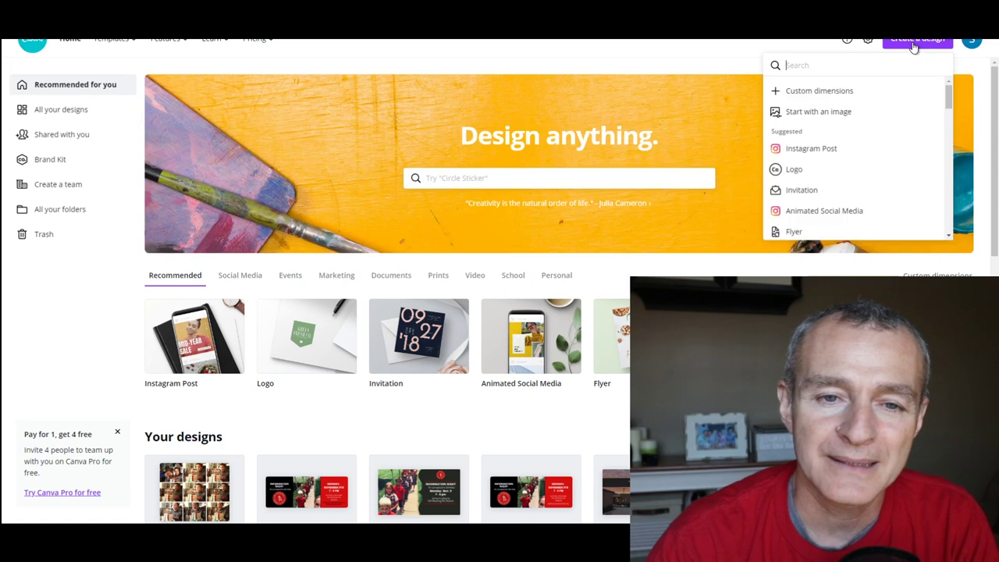
click(843, 91)
text(1000)
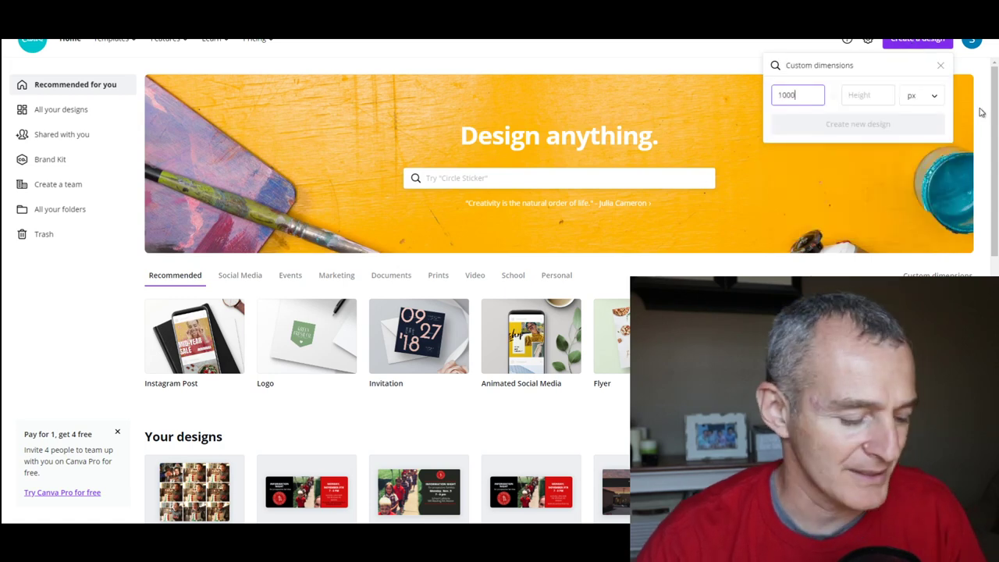
key(Tab)
text(1000)
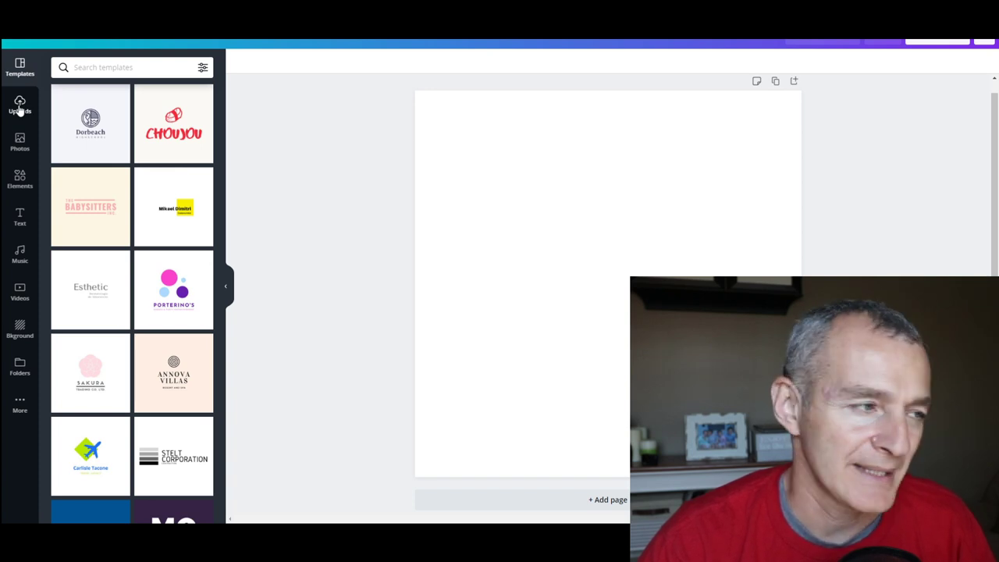
Upload the protractor image and the knee photo from the device into Uploads.
click(19, 107)
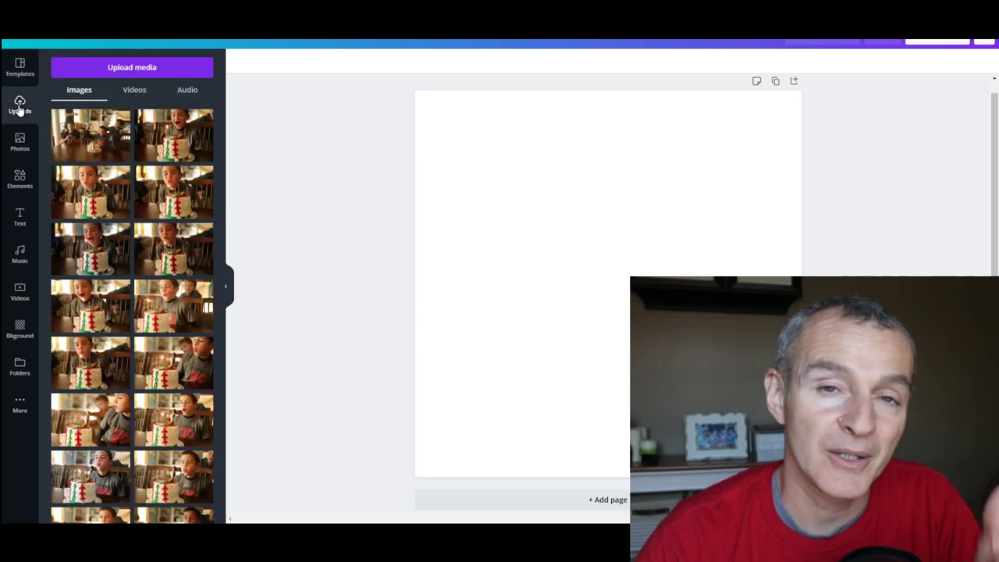
click(131, 69)
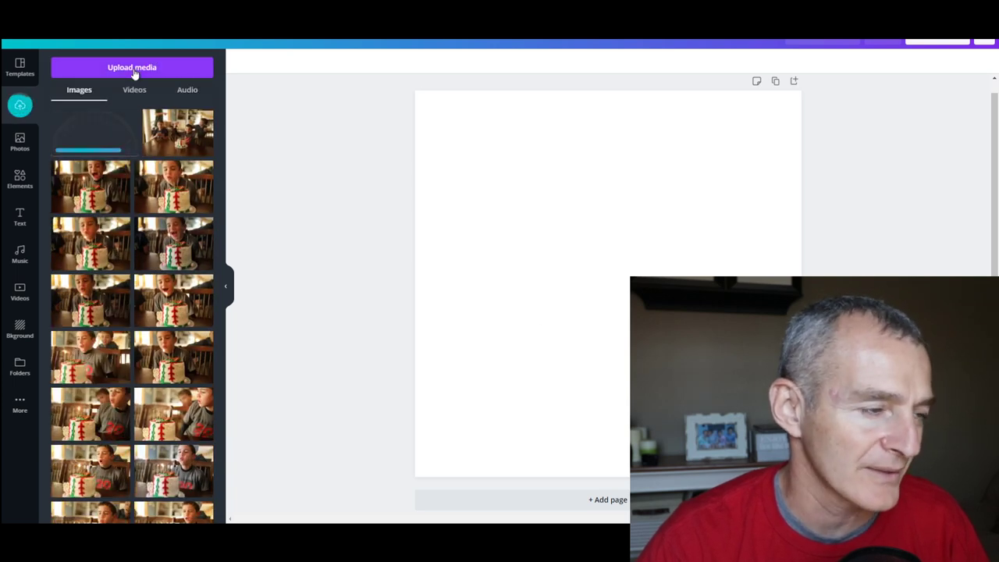
click(133, 68)
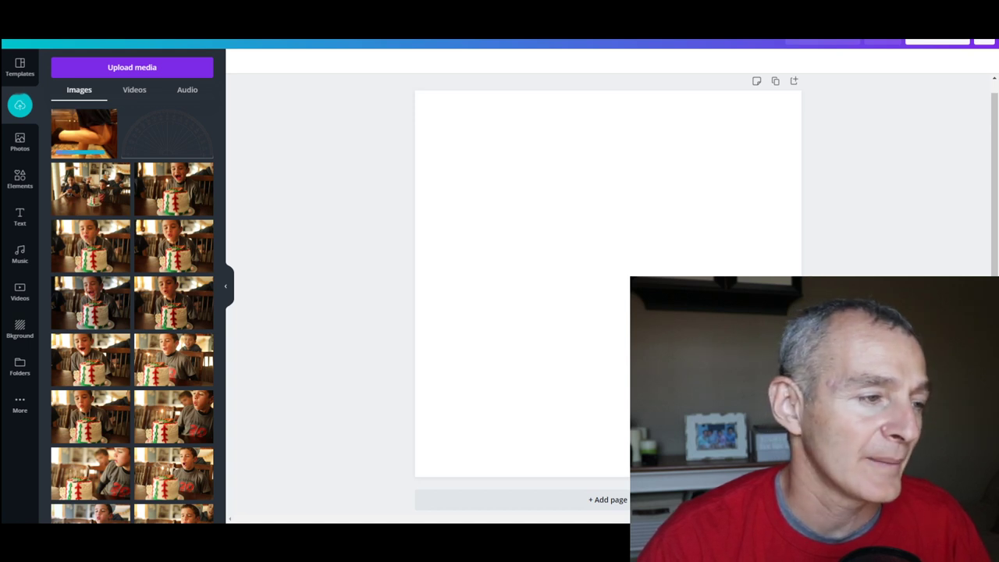
mouse_move(167, 148)
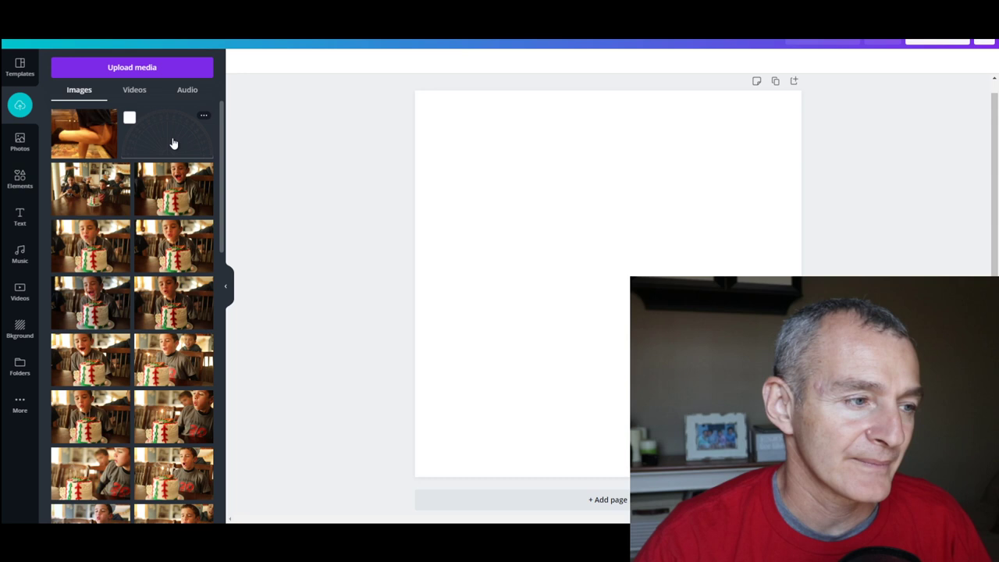
Place the protractor and knee photo on the page, with the protractor brought in front.
drag(172, 143, 552, 225)
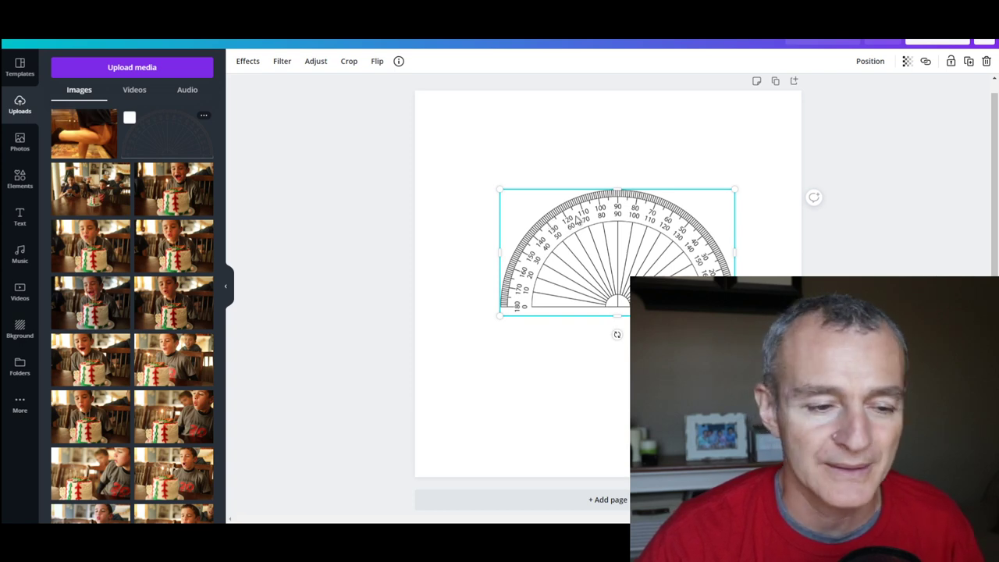
drag(87, 140, 514, 173)
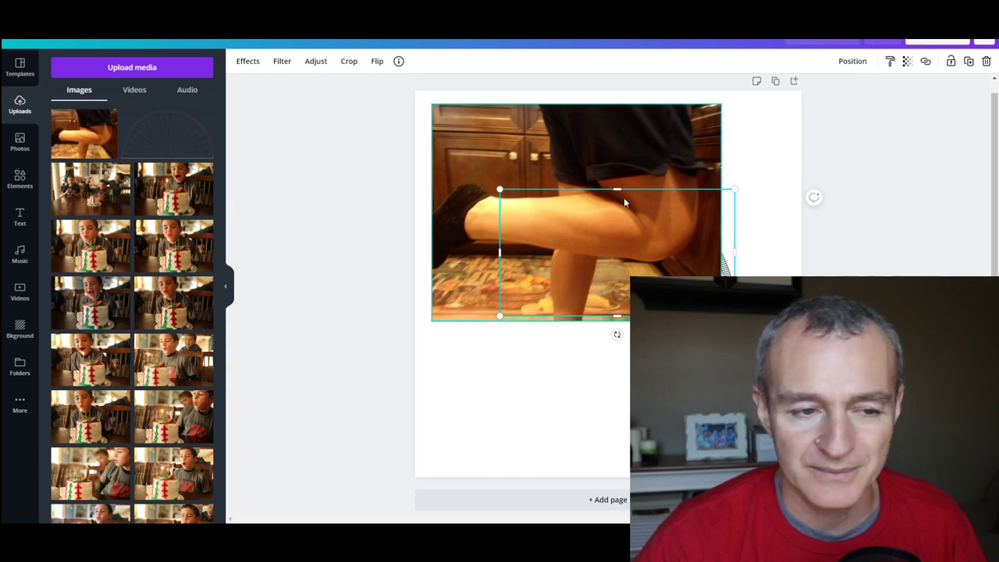
click(843, 64)
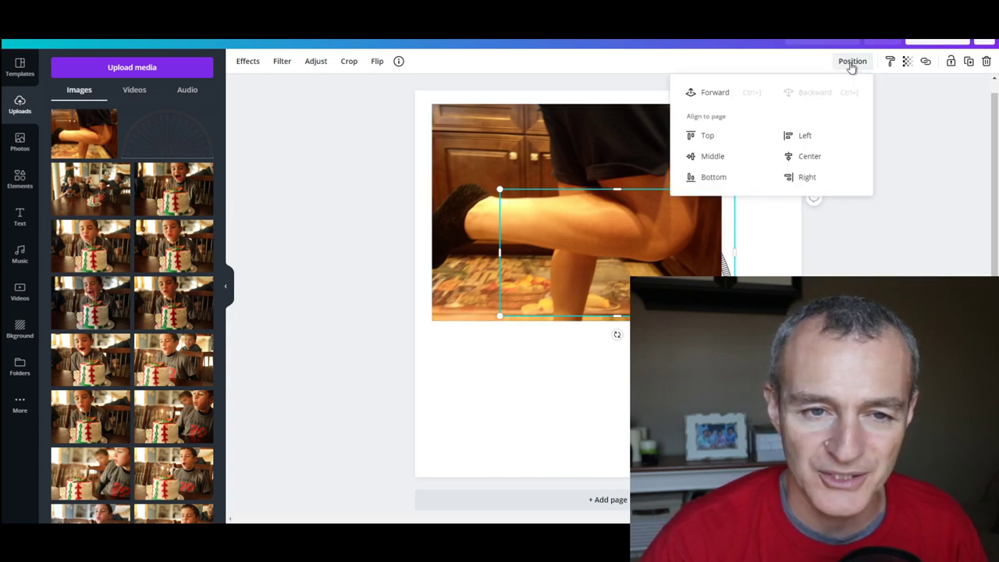
click(705, 93)
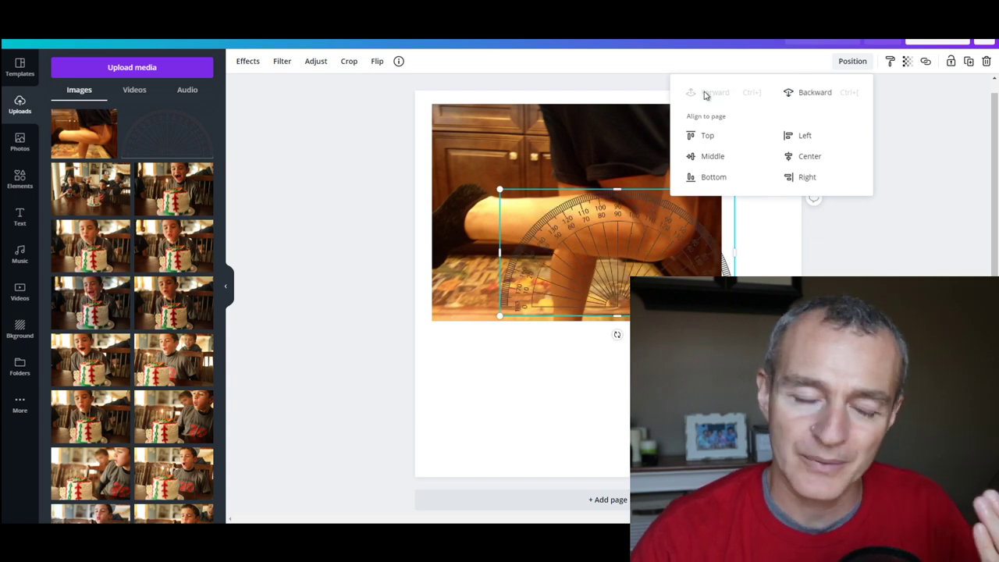
Enlarge and shift the knee photo, then rotate the protractor to match the bent knee.
click(578, 142)
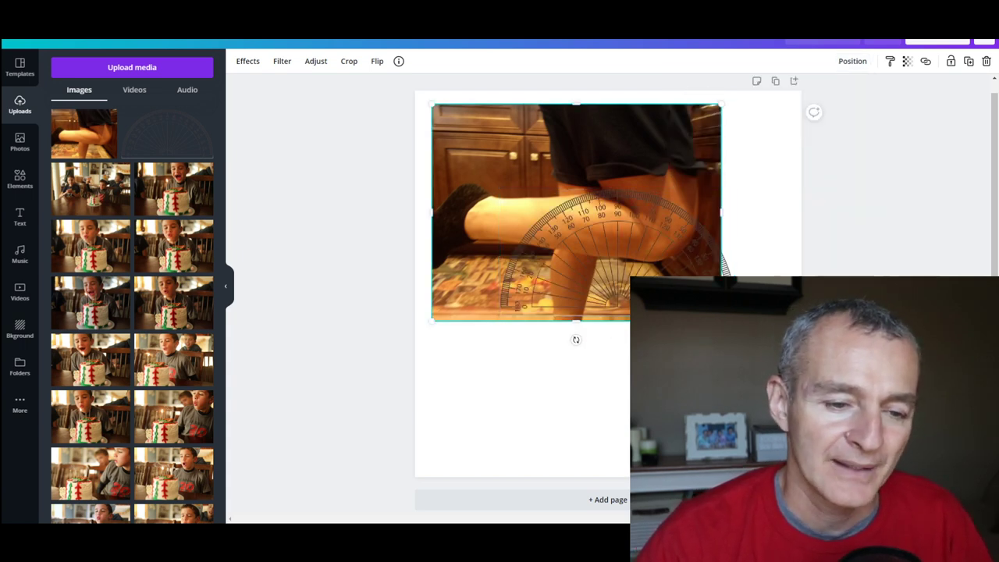
drag(722, 320, 792, 374)
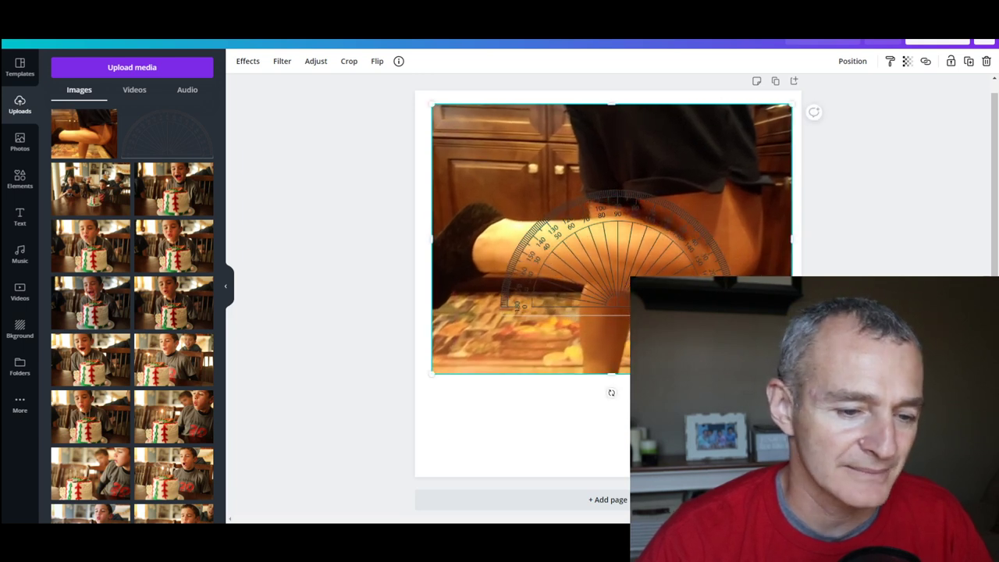
drag(661, 244, 653, 270)
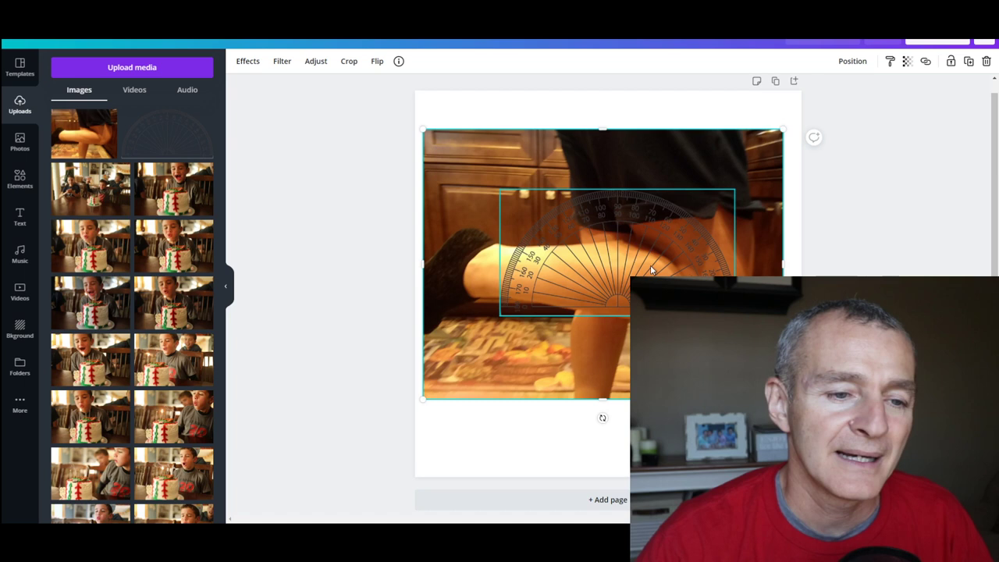
click(626, 255)
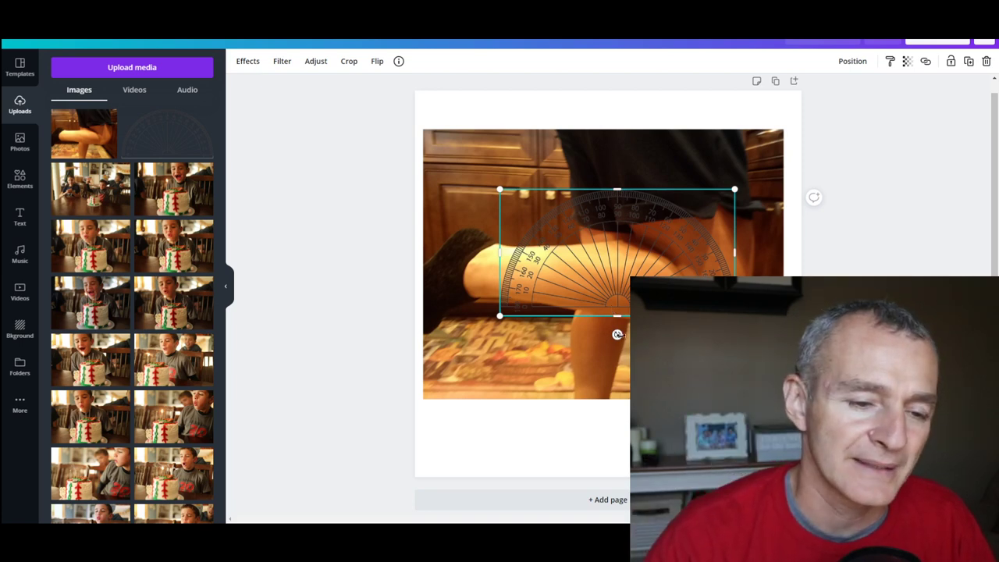
drag(617, 334, 663, 289)
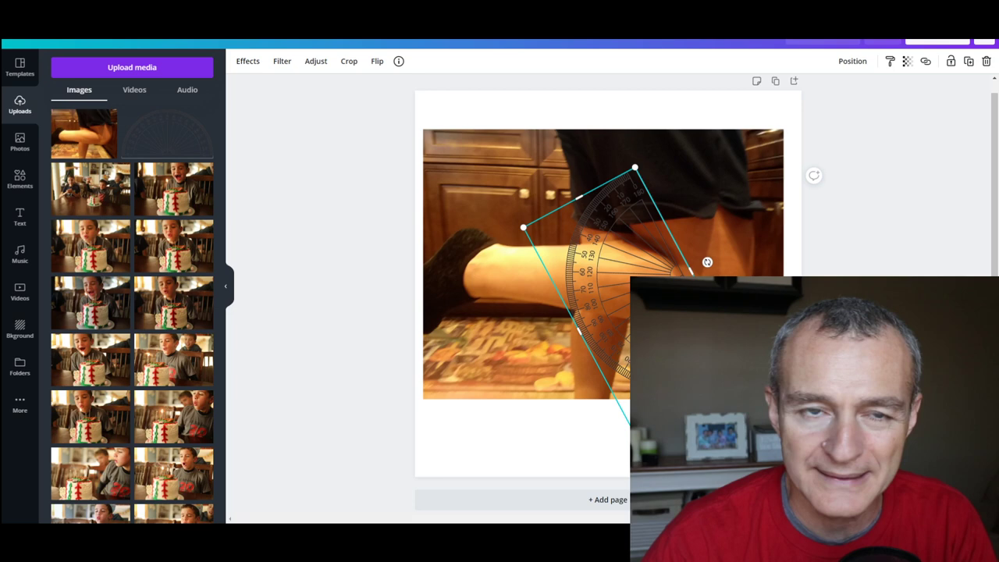
Add a plain straight line, colour it red, and stretch it along the shin toward the knee.
click(21, 178)
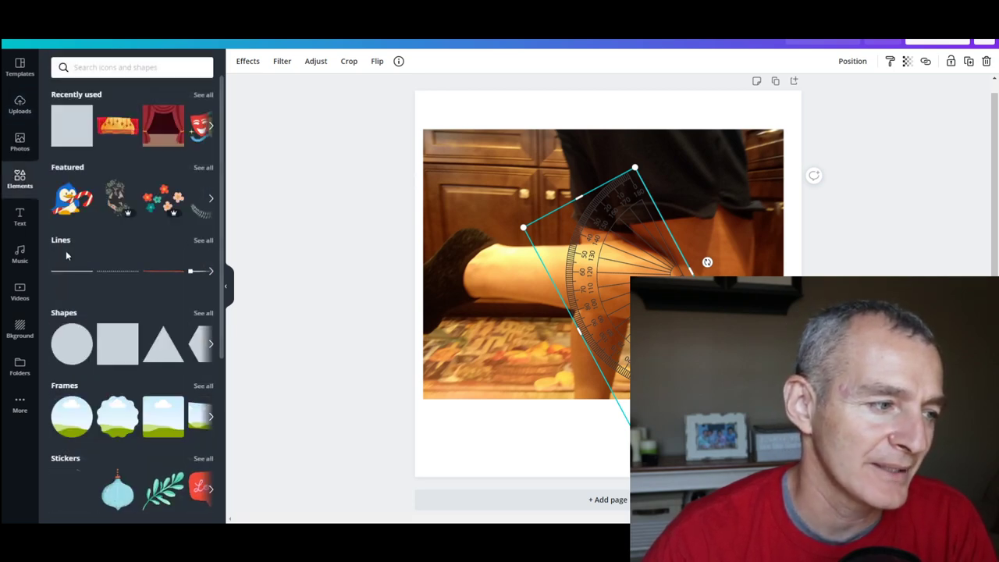
click(67, 272)
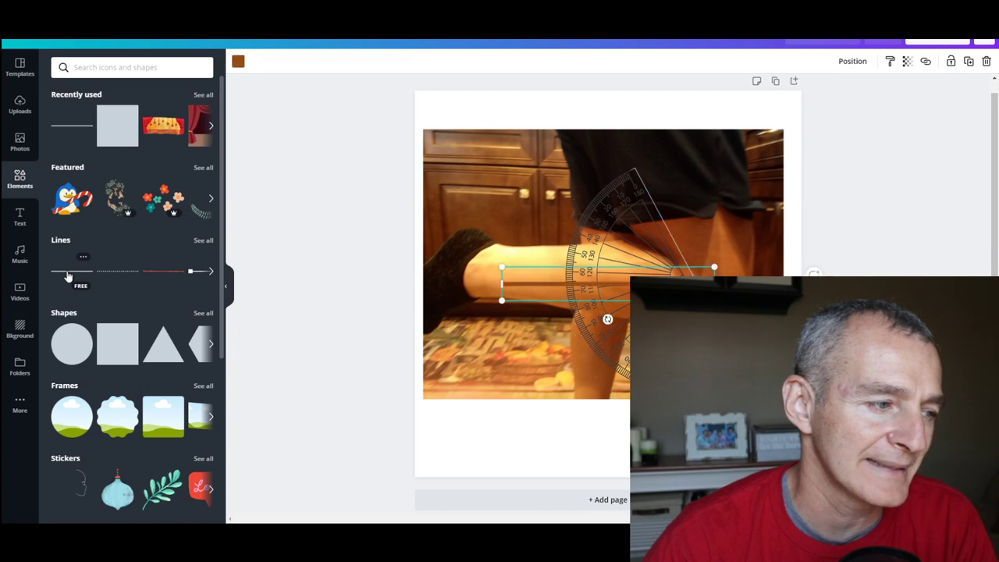
drag(534, 287, 504, 187)
click(238, 62)
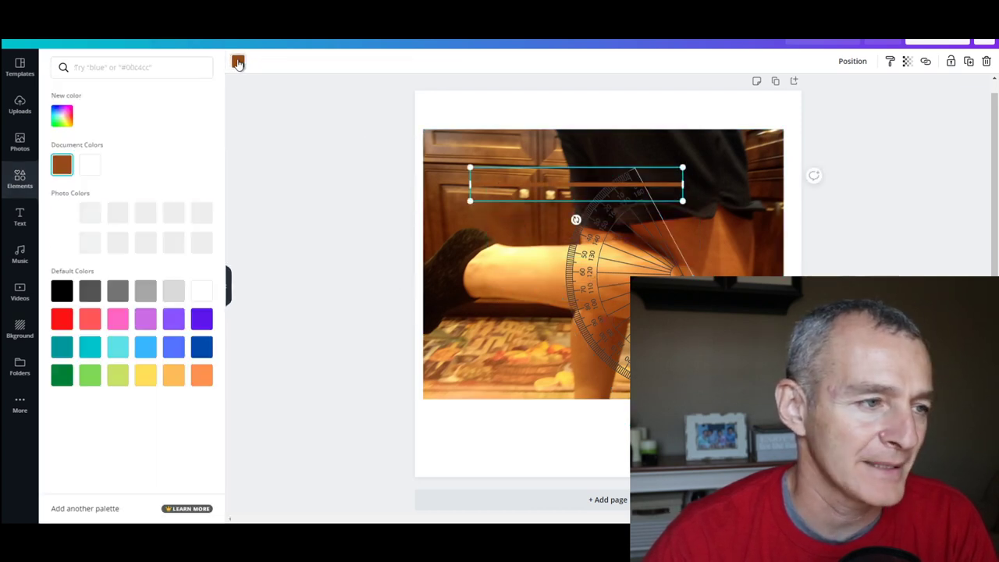
click(65, 324)
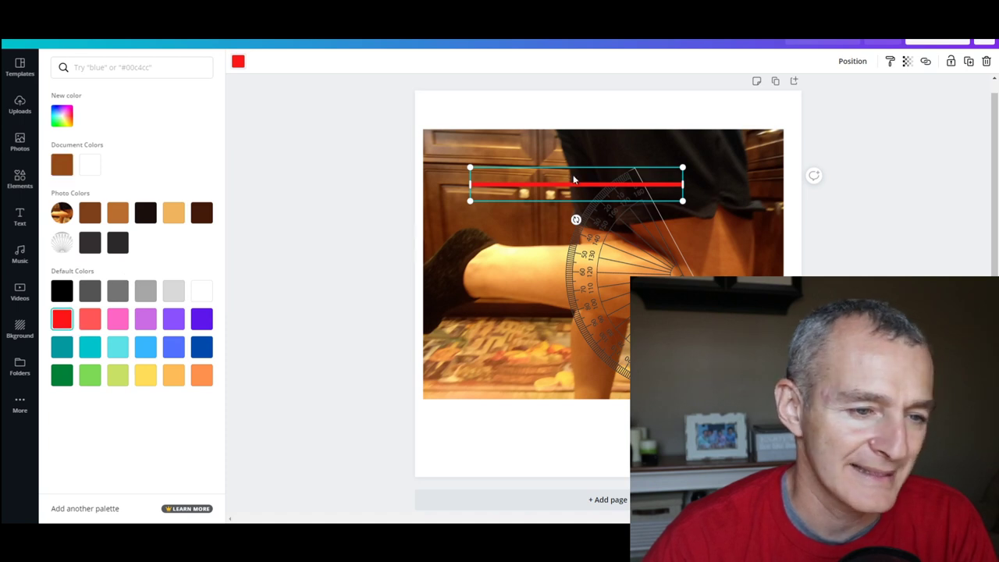
drag(572, 185, 554, 267)
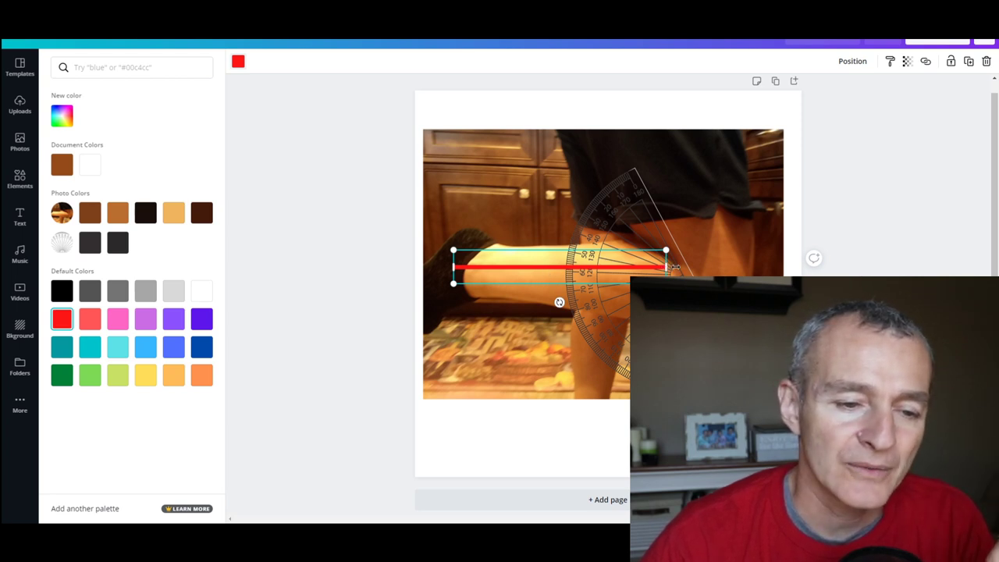
drag(676, 267, 765, 267)
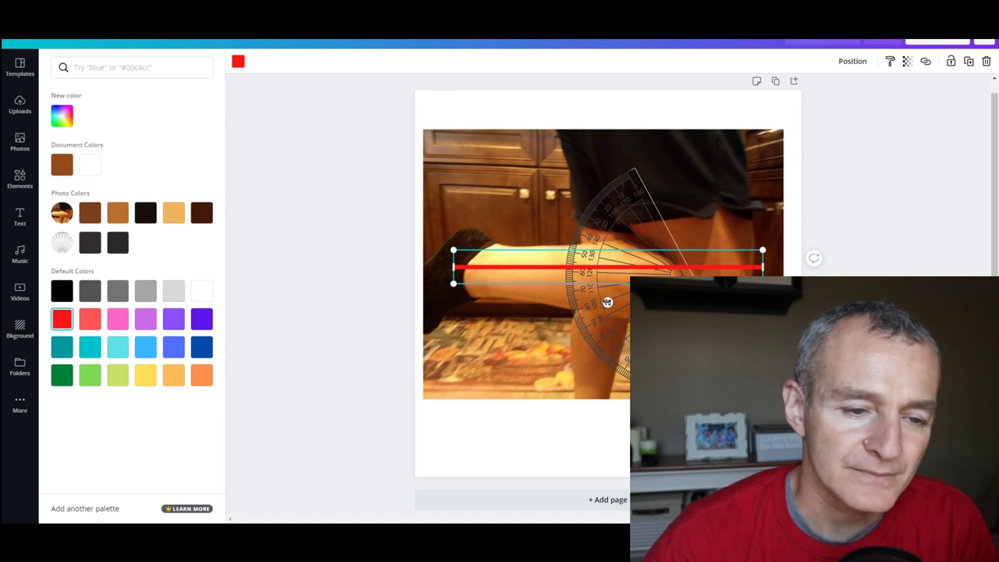
Tilt the red shin line about 7° toward the protractor's centre and nudge it up slightly.
drag(608, 303, 627, 279)
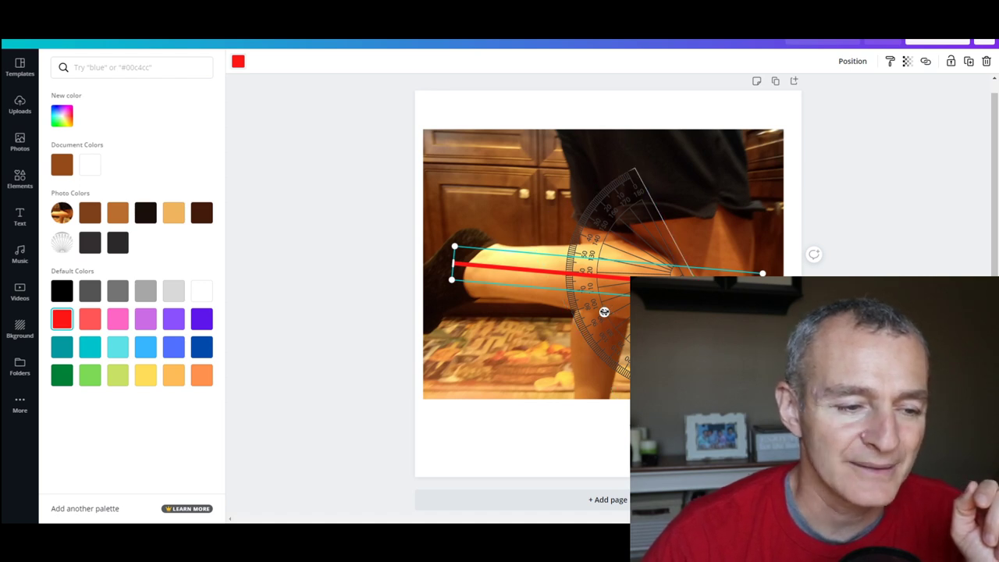
drag(604, 312, 610, 281)
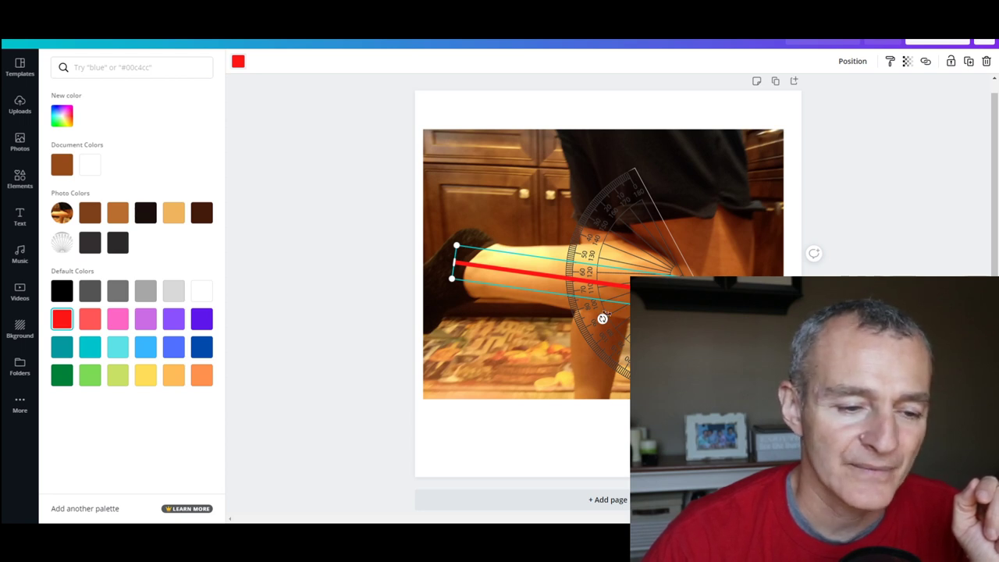
drag(602, 319, 617, 285)
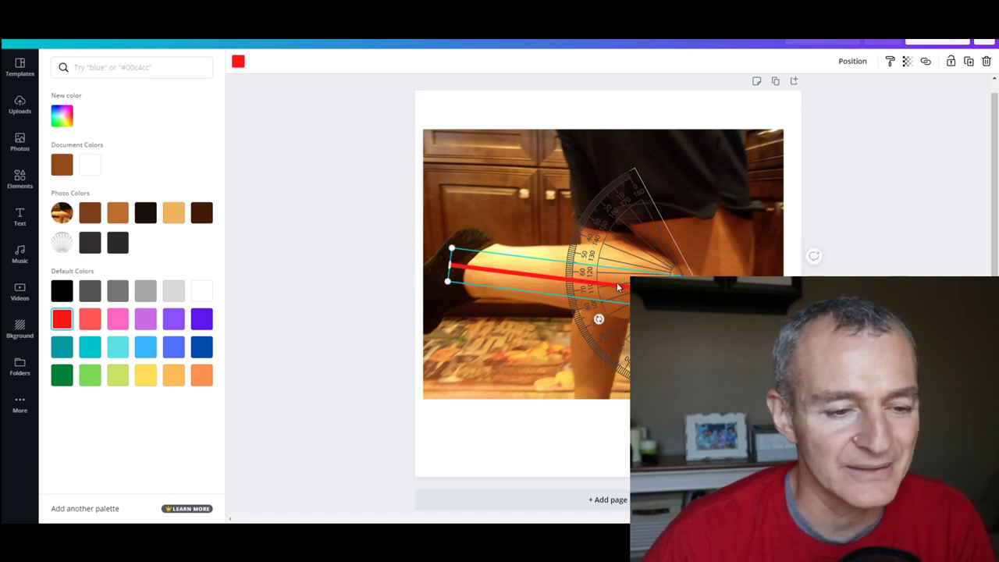
key(Up)
key(Up)
key(Up)
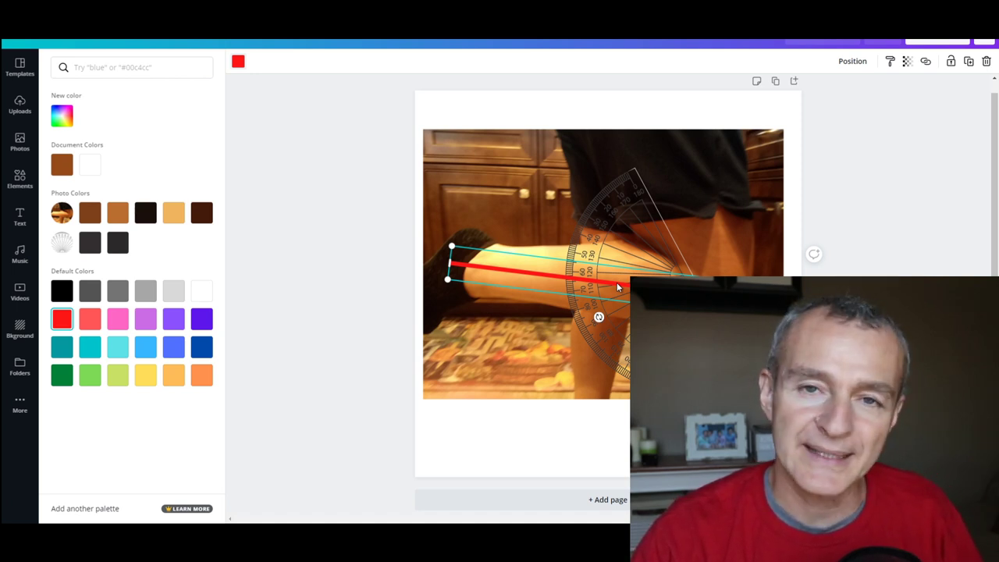
Duplicate the red line and rotate the copy steeply along the thigh to the knee.
key(ctrl+d)
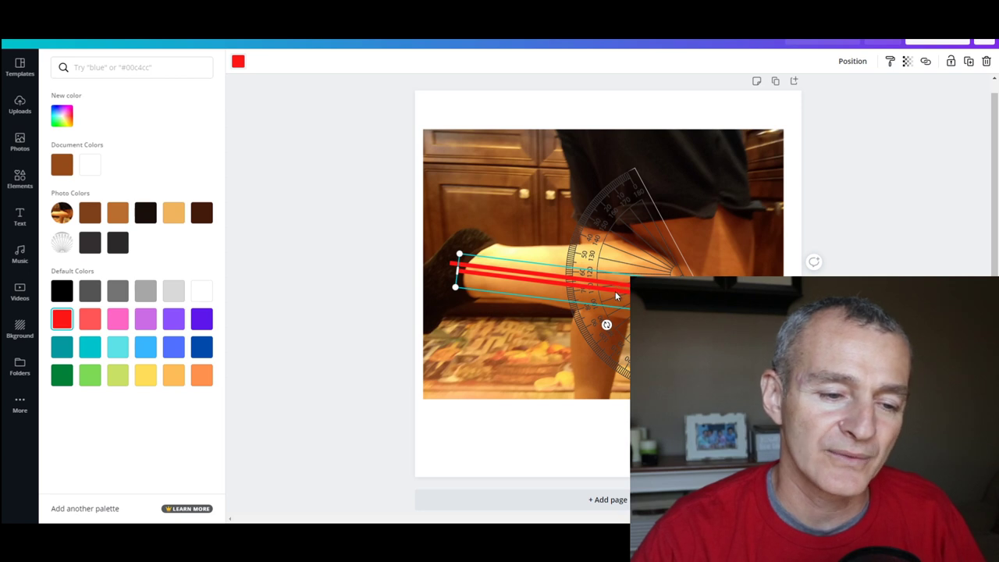
drag(615, 290, 649, 209)
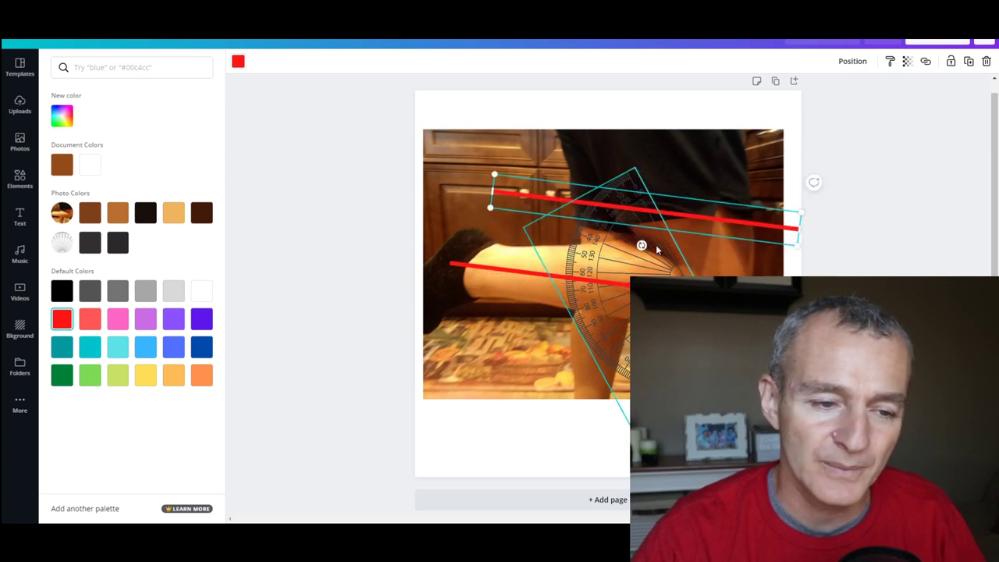
drag(642, 245, 574, 252)
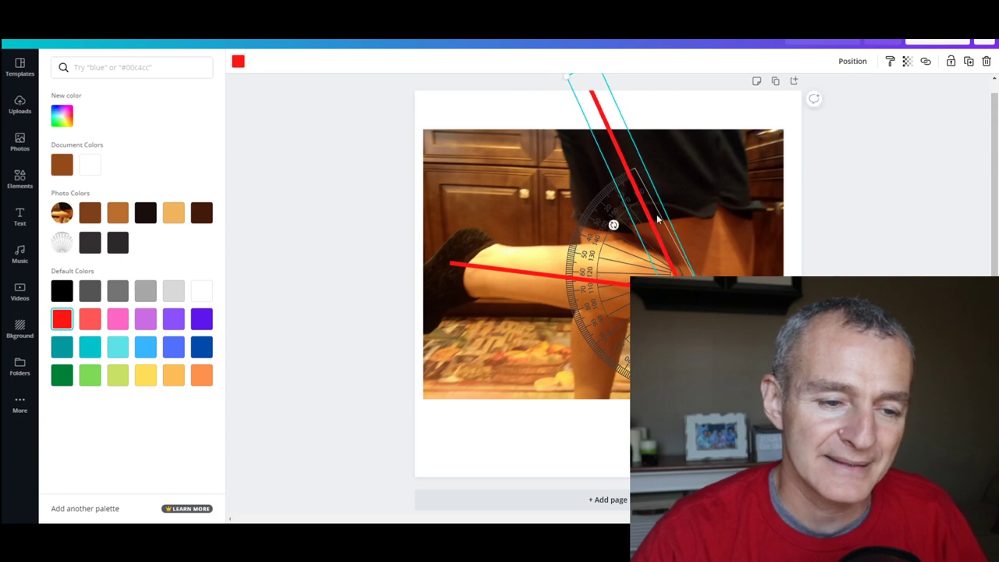
drag(650, 221, 707, 238)
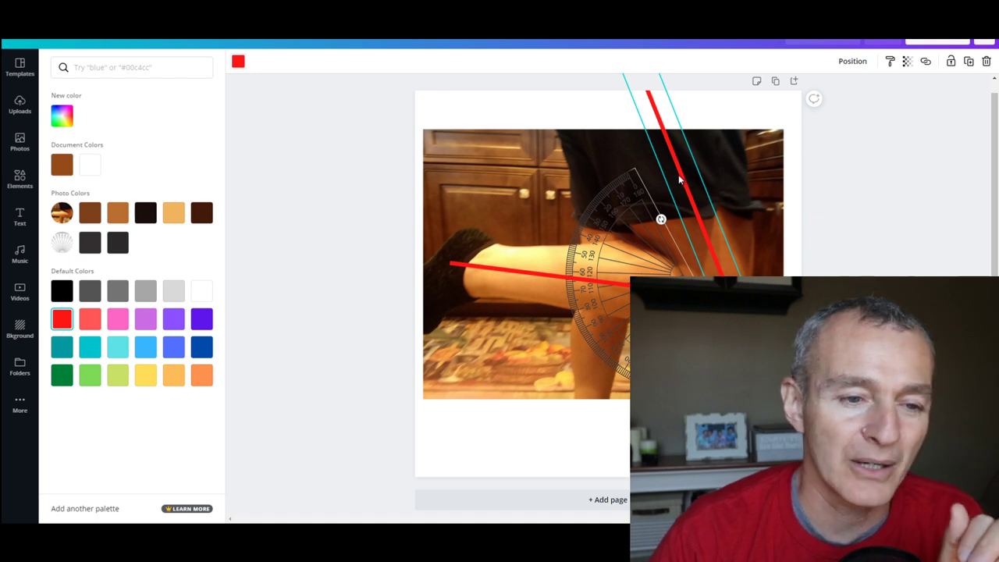
drag(680, 180, 696, 205)
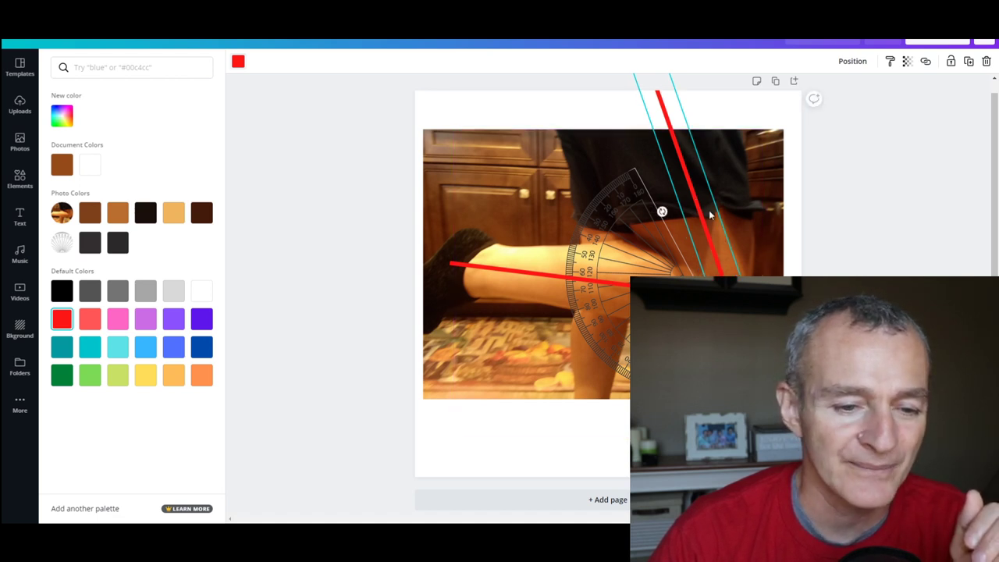
Fine-tune the shin line's angle and position so it lies along the shin.
click(507, 270)
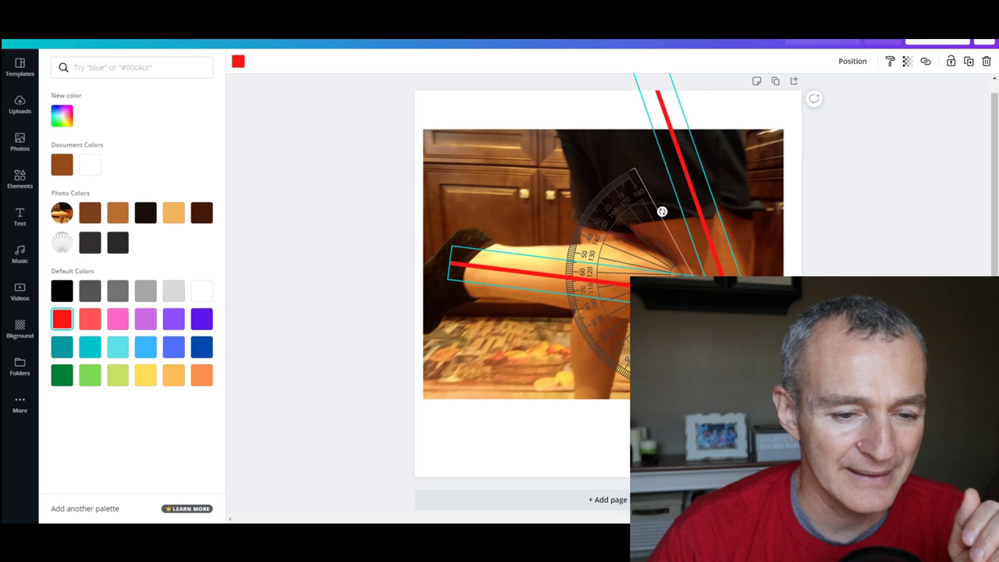
drag(599, 316, 600, 315)
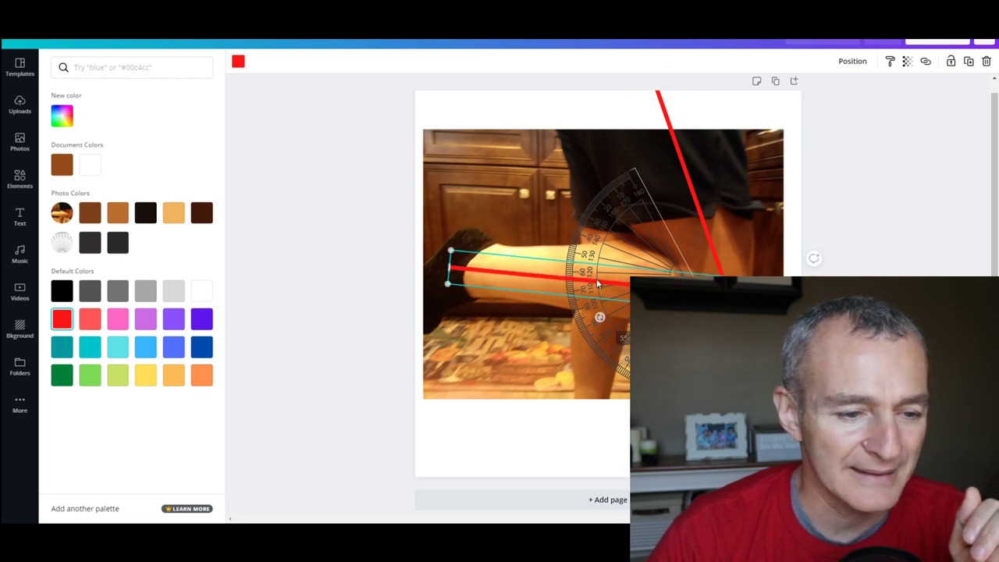
drag(597, 279, 597, 277)
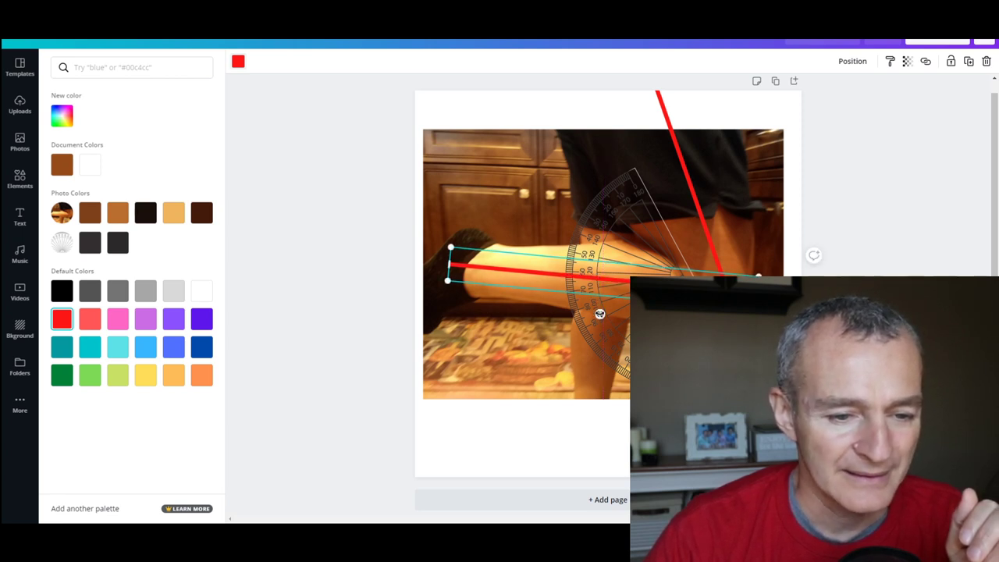
drag(600, 314, 599, 313)
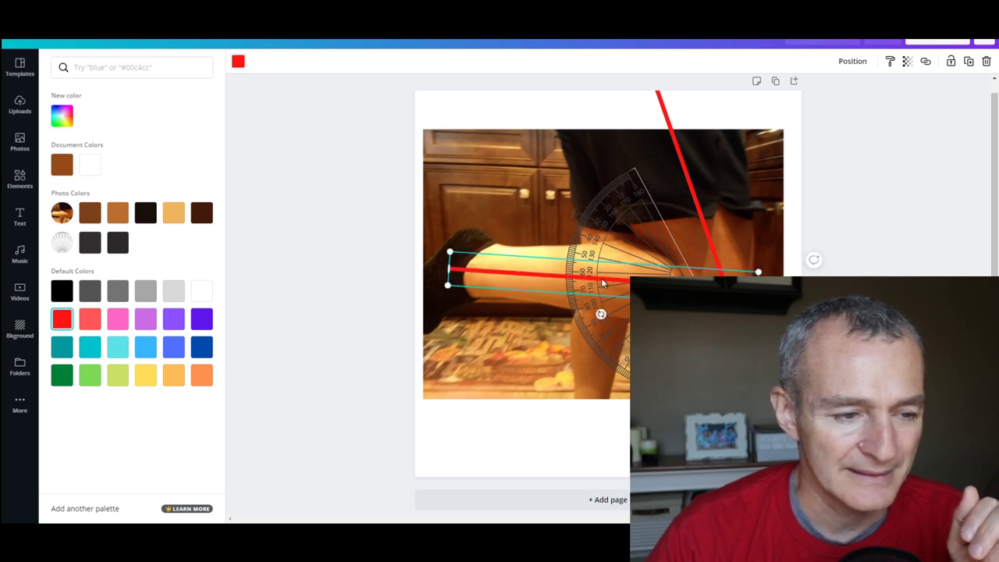
drag(601, 278, 601, 275)
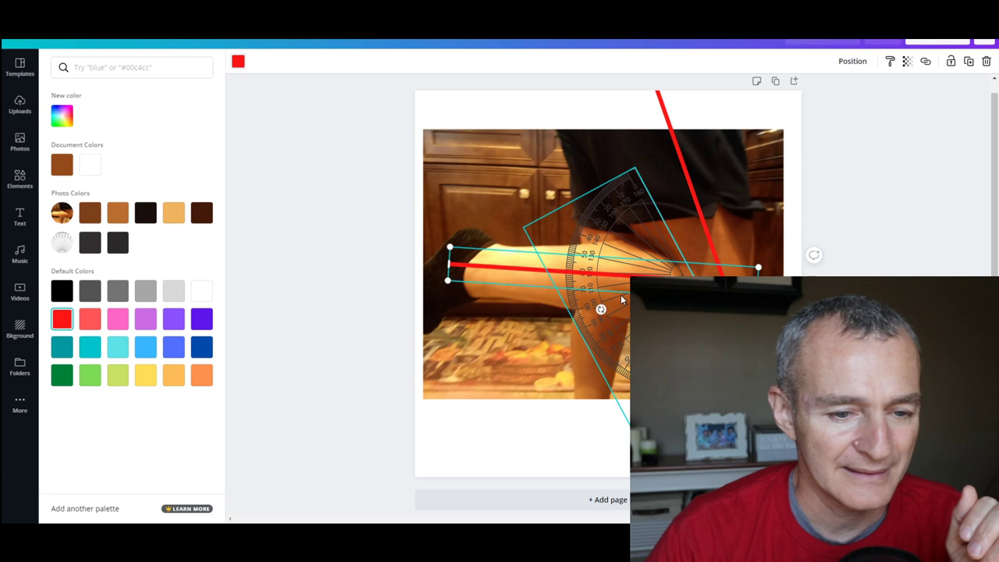
click(622, 299)
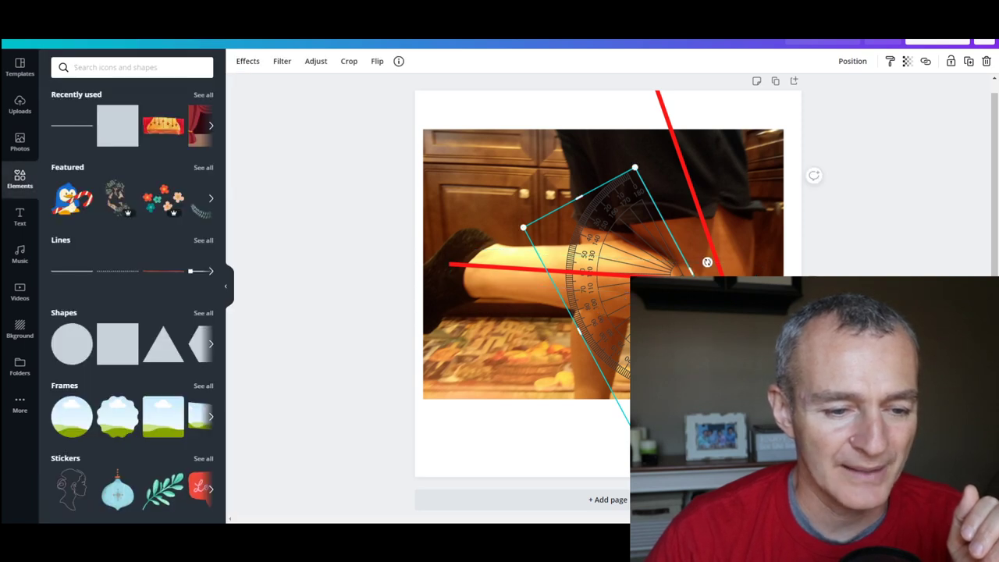
Bring the protractor forward one layer and centre it on the knee where the lines meet.
click(852, 63)
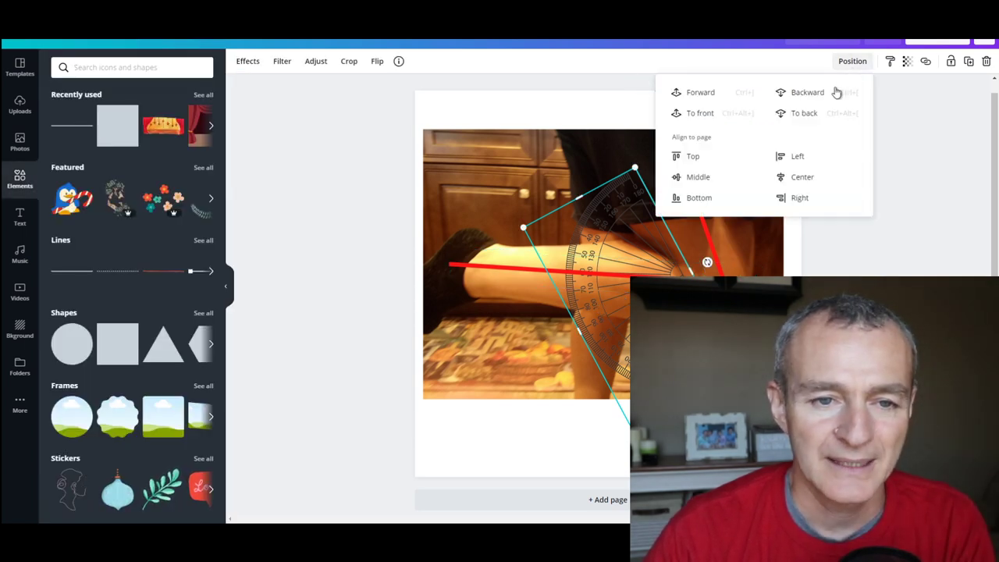
click(708, 94)
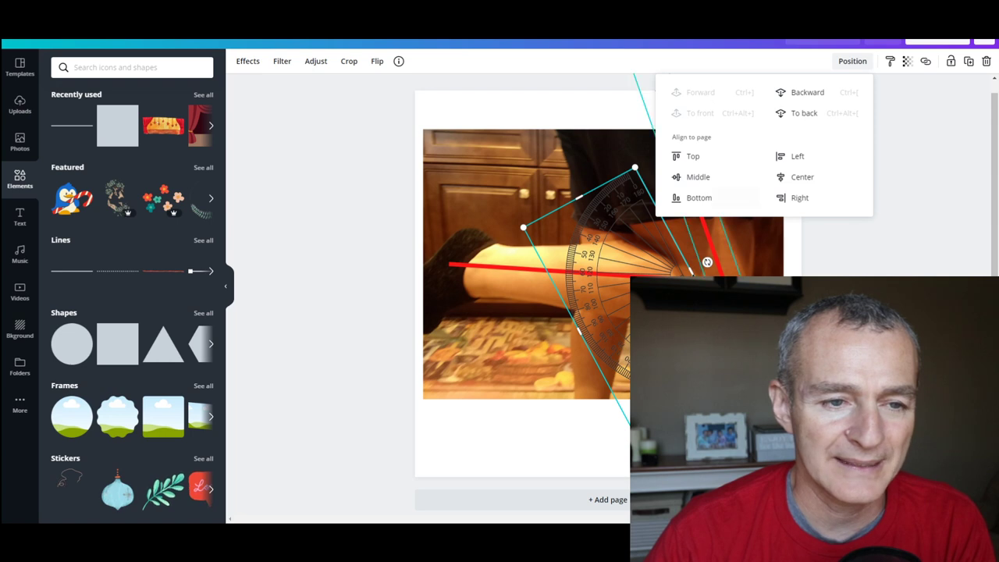
drag(707, 262, 744, 258)
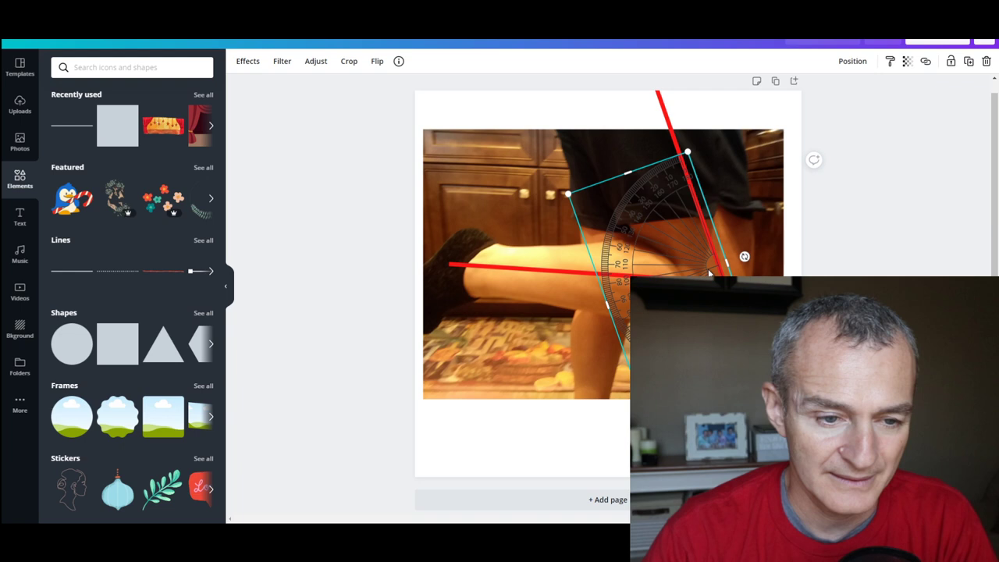
drag(710, 273, 716, 292)
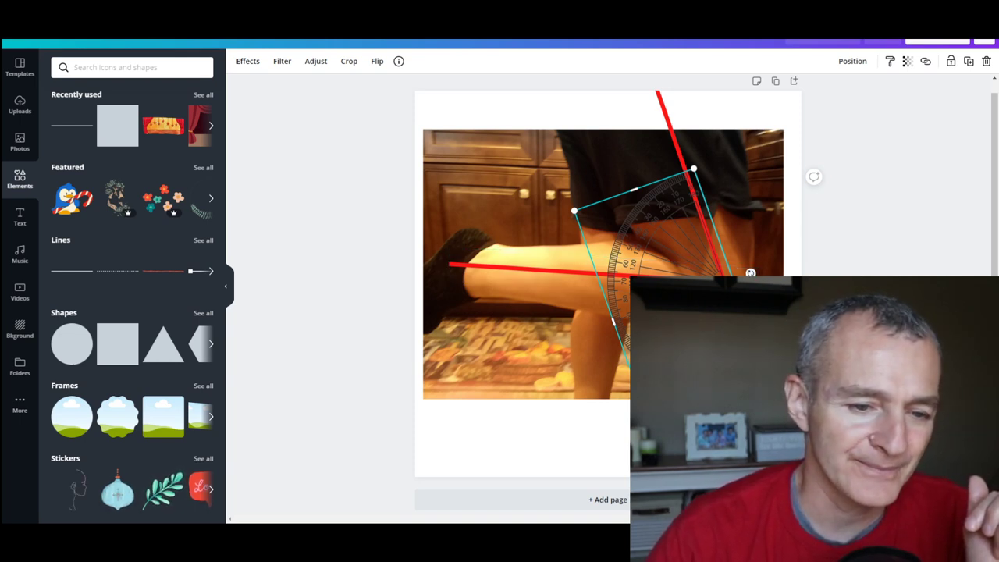
Level the shin line to about 3° and nudge the protractor slightly down.
click(751, 271)
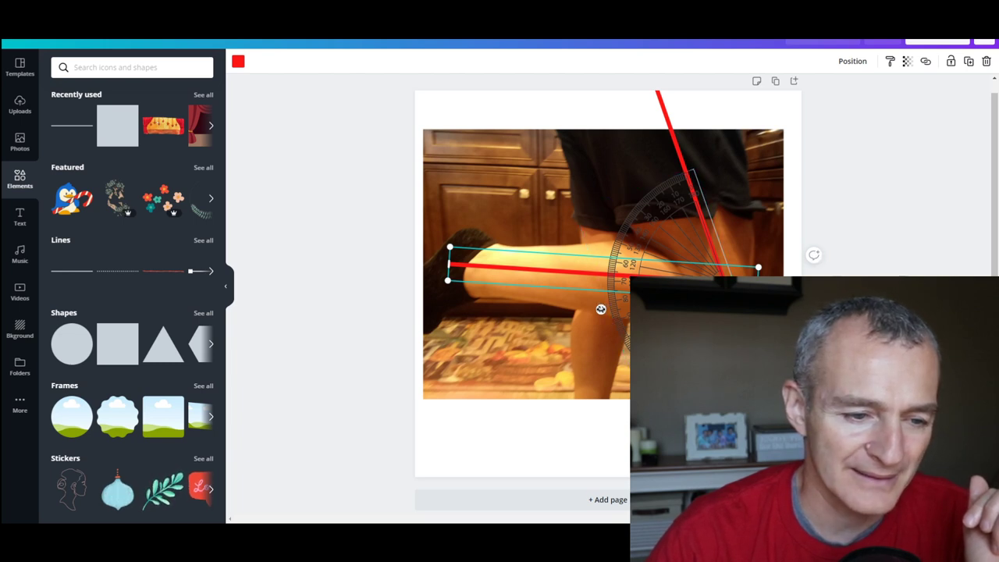
drag(601, 309, 598, 311)
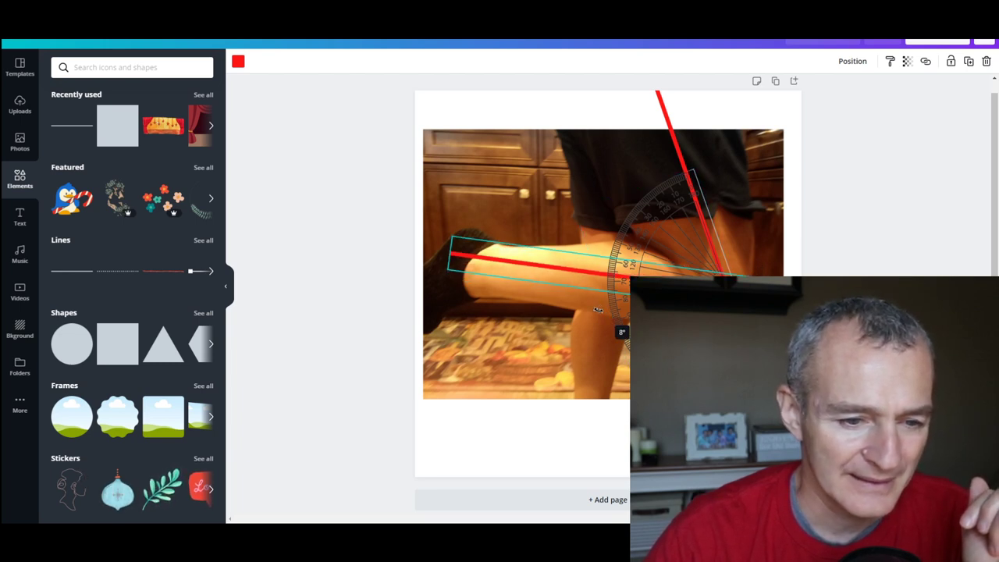
drag(598, 310, 598, 310)
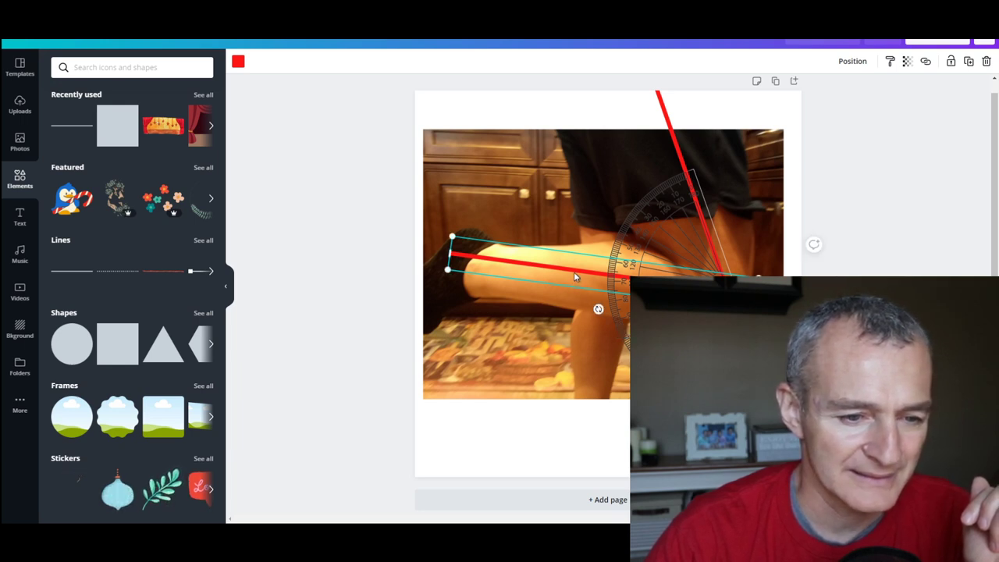
drag(598, 309, 597, 310)
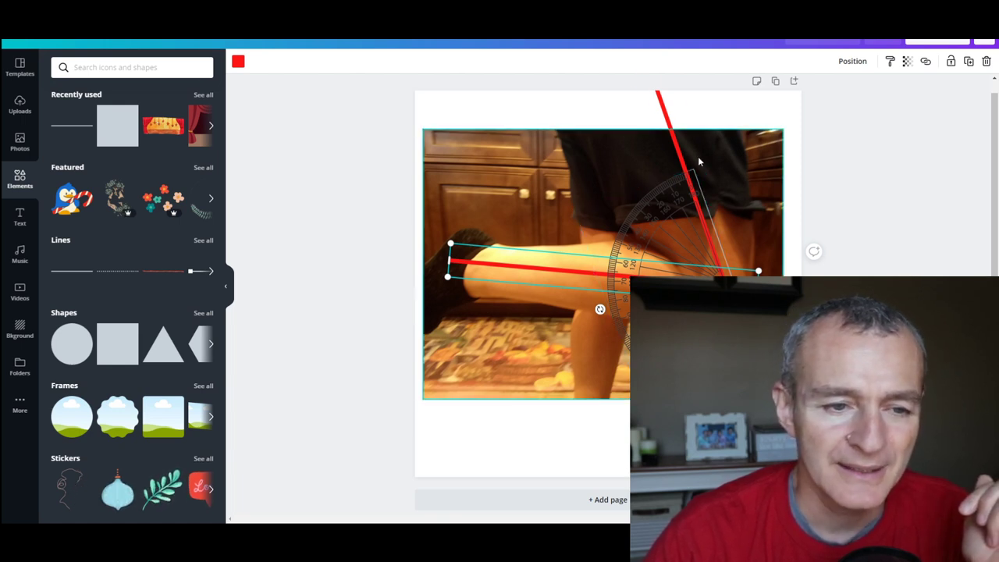
click(599, 310)
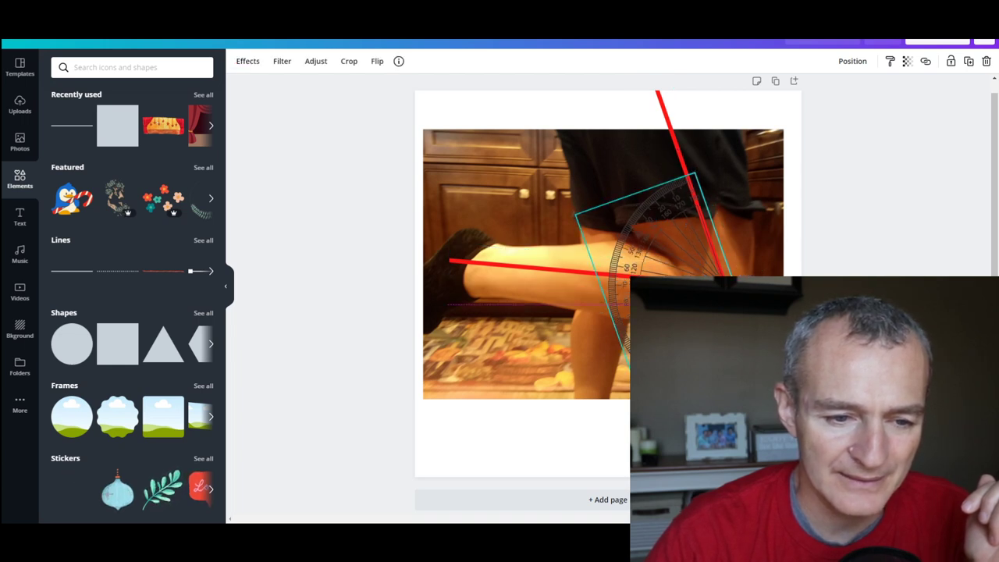
key(Down)
key(Down)
key(Down)
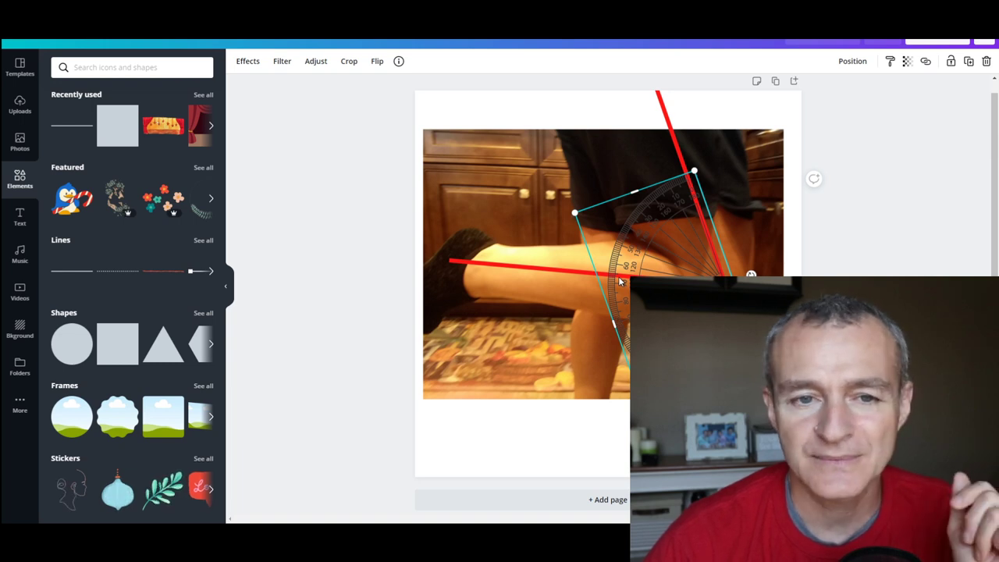
Download the first knee-angle page as a PNG and close the referral popup.
click(937, 40)
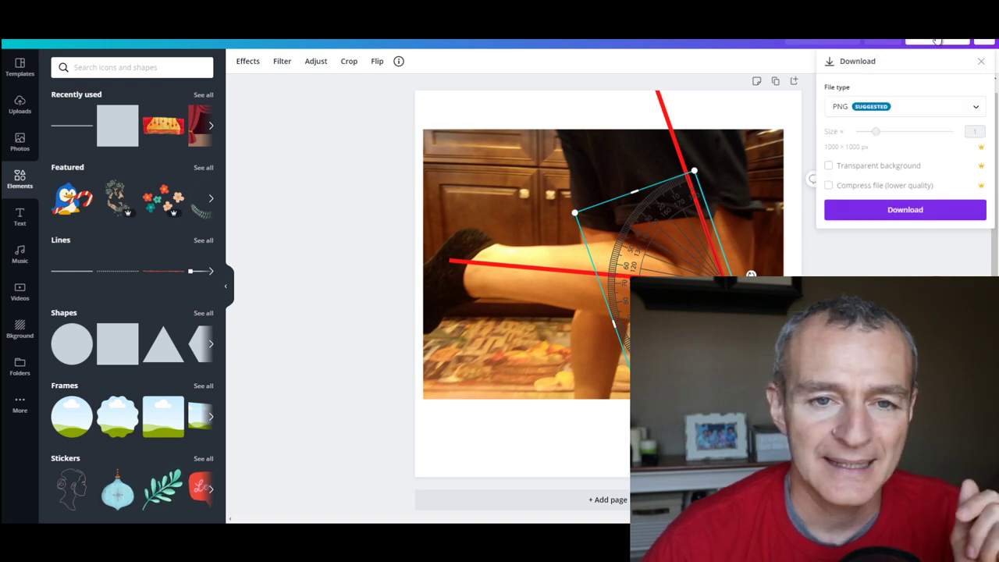
click(905, 211)
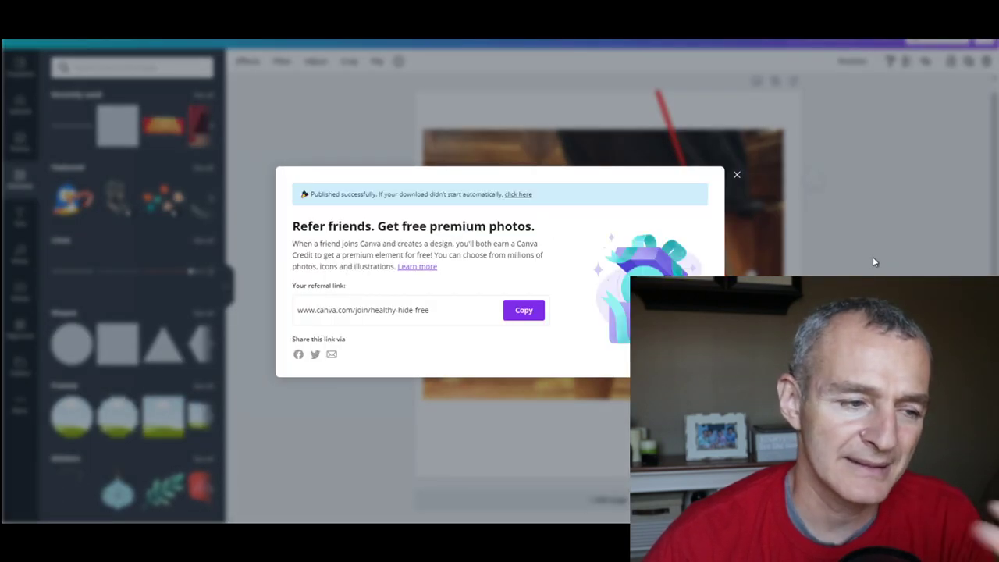
click(738, 175)
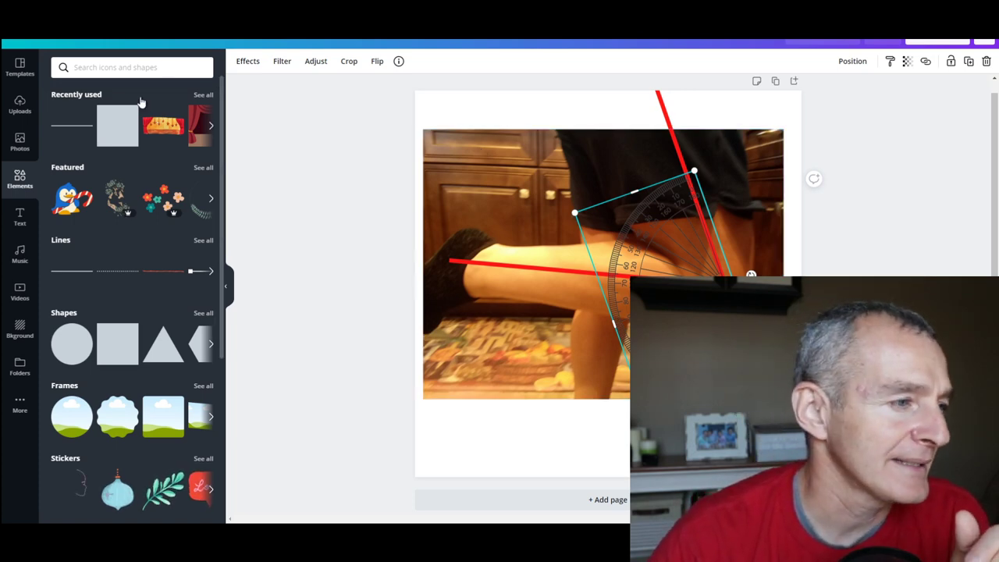
Add a second page holding the protractor and the standing leg photo.
click(19, 104)
click(133, 68)
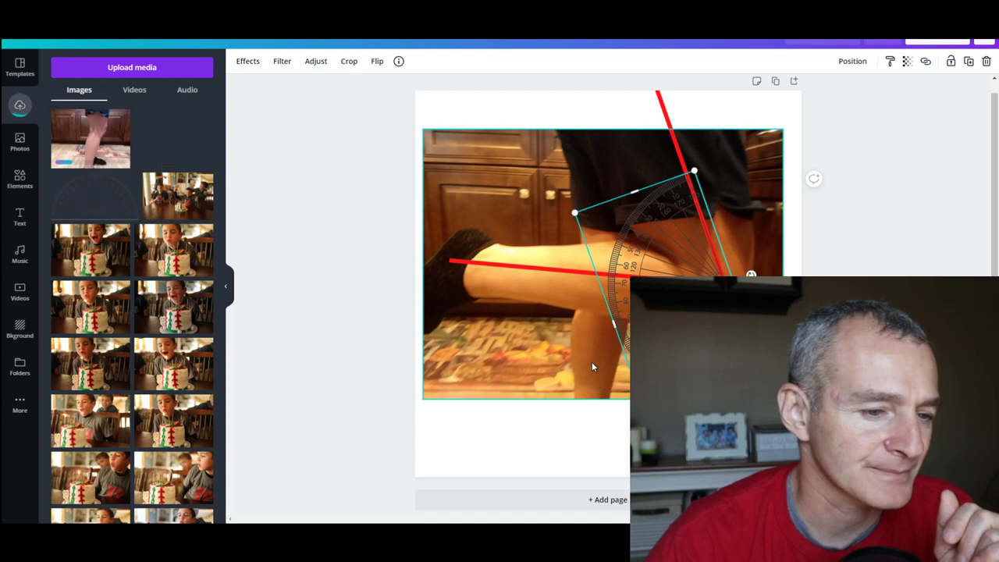
click(623, 508)
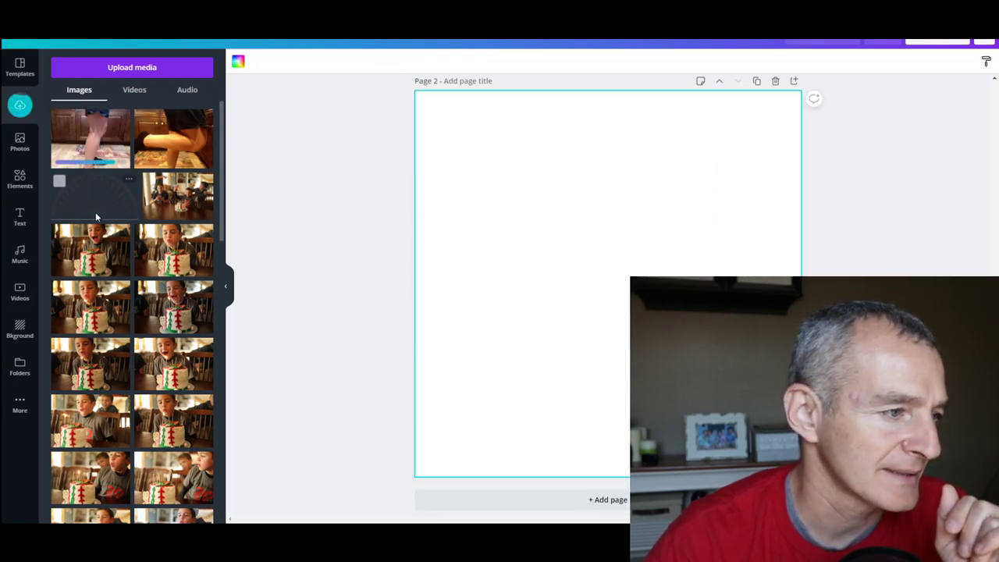
drag(95, 212, 663, 313)
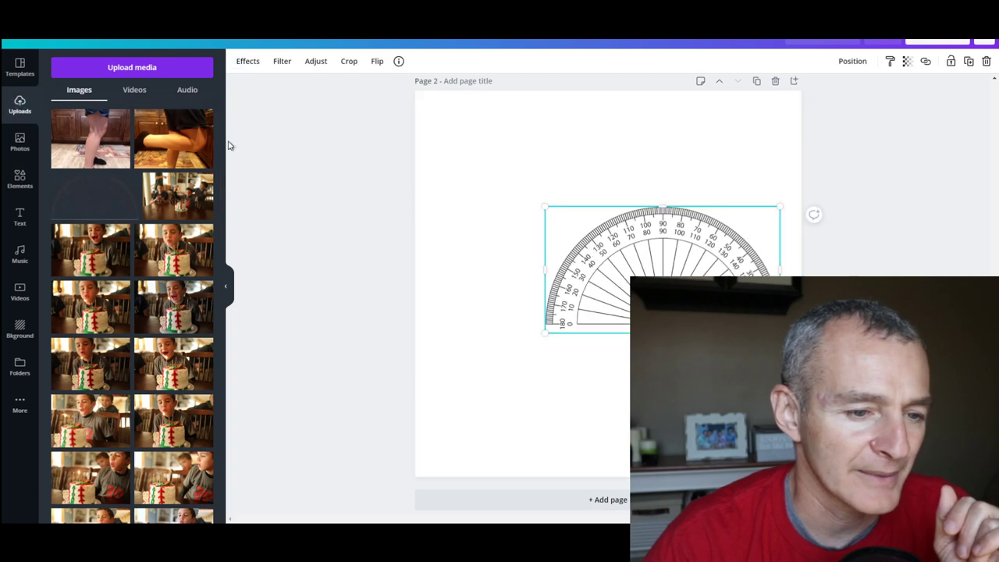
drag(60, 118, 433, 201)
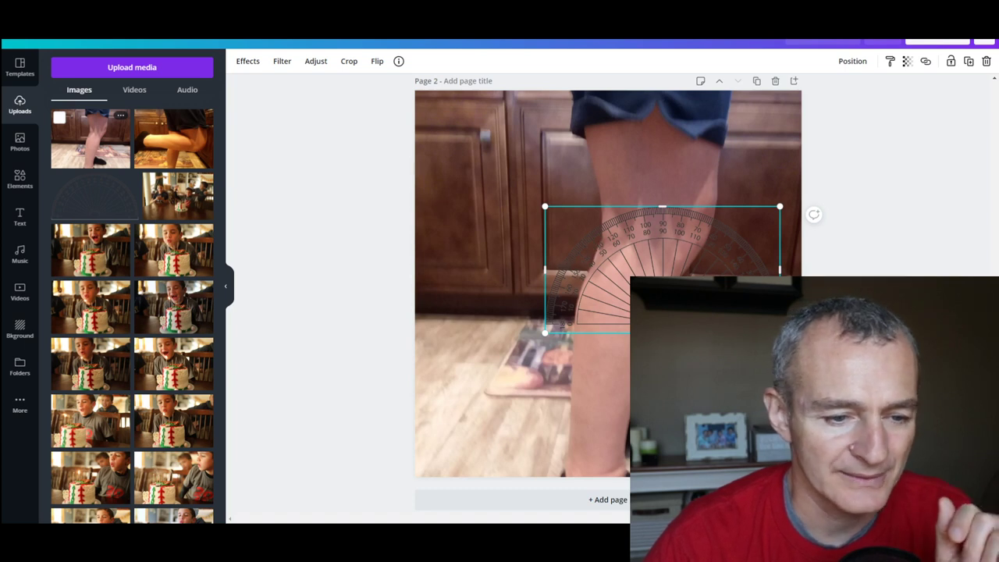
Rotate the protractor upright with its arc facing left and centre it on the knee.
drag(814, 214, 556, 267)
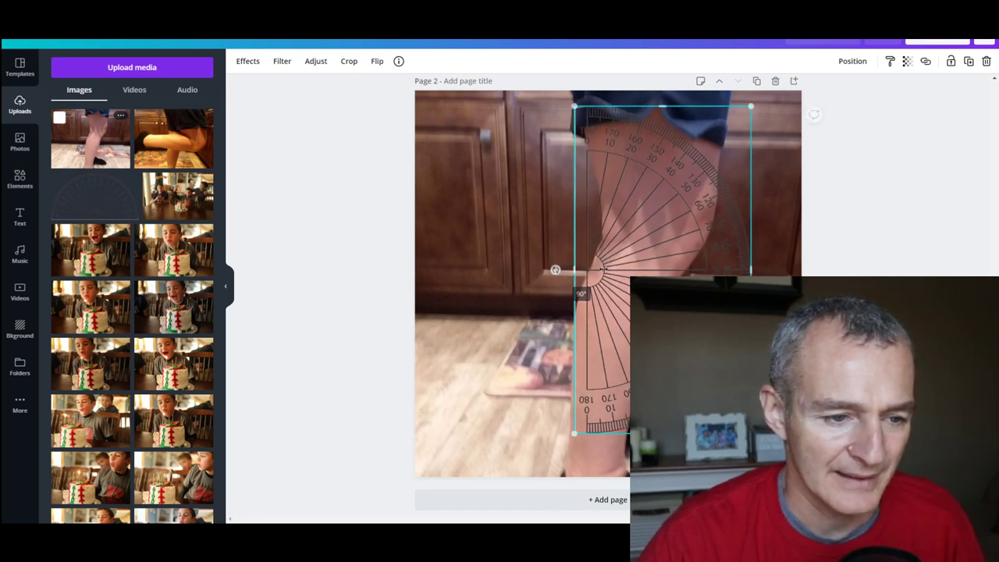
drag(640, 253, 698, 244)
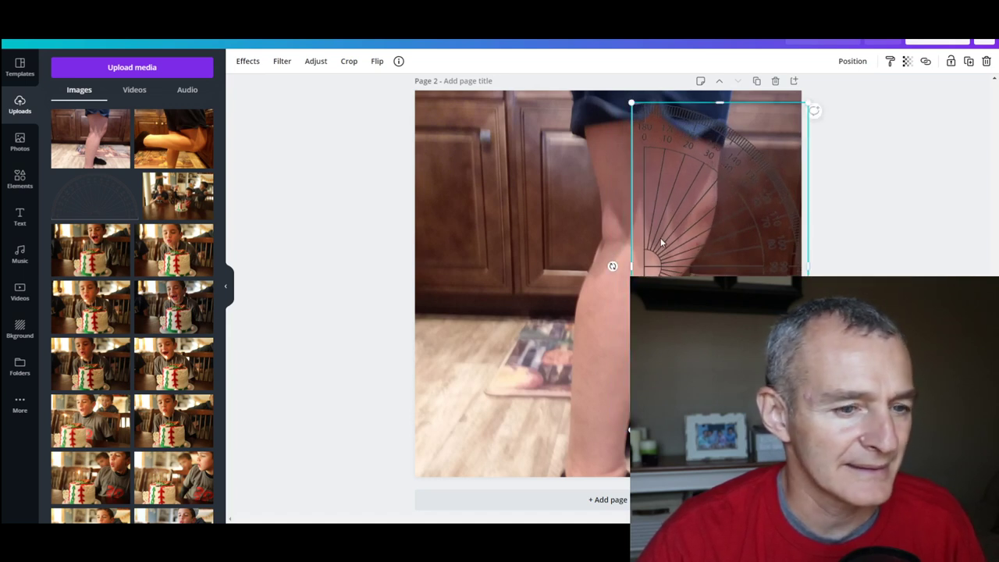
mouse_move(613, 267)
mouse_down()
mouse_move(669, 219)
mouse_move(770, 267)
mouse_move(708, 284)
mouse_move(627, 285)
mouse_move(614, 276)
mouse_move(622, 253)
mouse_up()
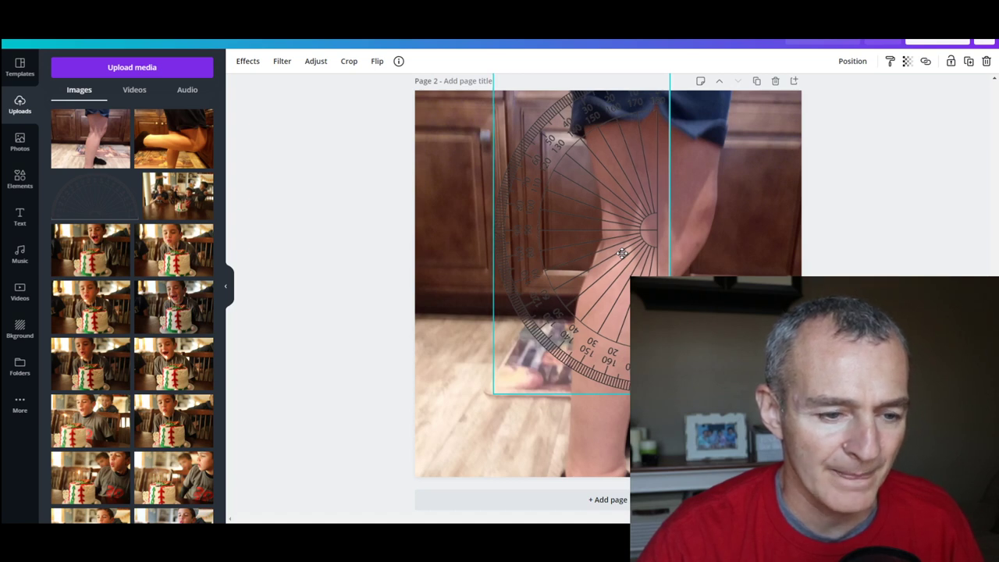
drag(622, 253, 622, 253)
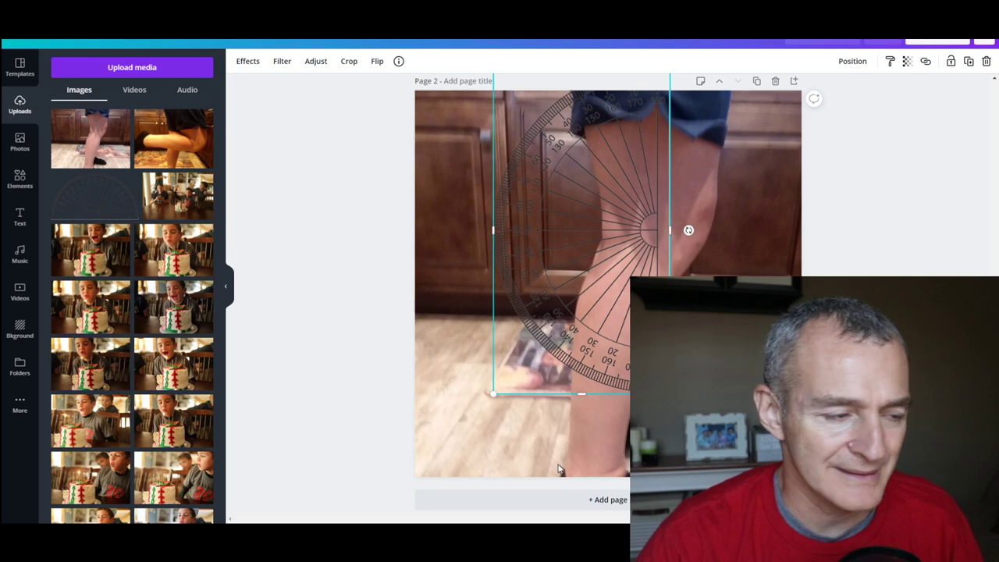
Add a red straight line running from the knee centre down along the shin on page 2.
click(26, 183)
click(78, 271)
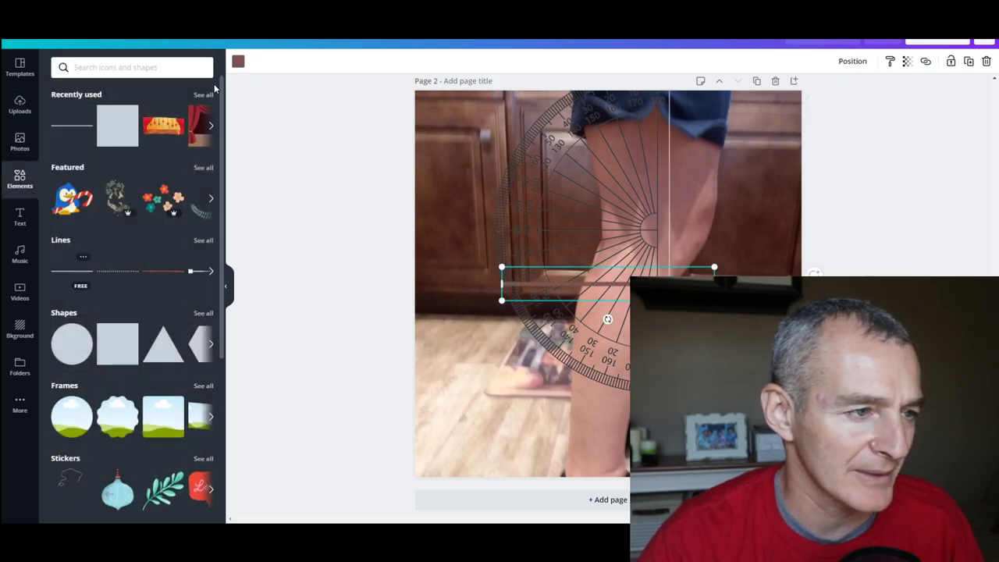
click(239, 61)
click(90, 164)
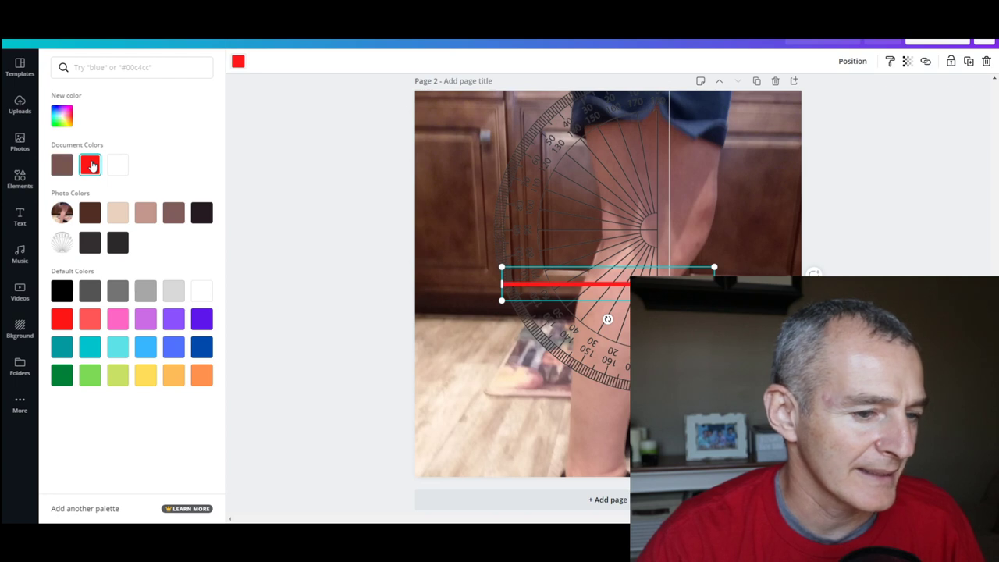
drag(608, 319, 626, 425)
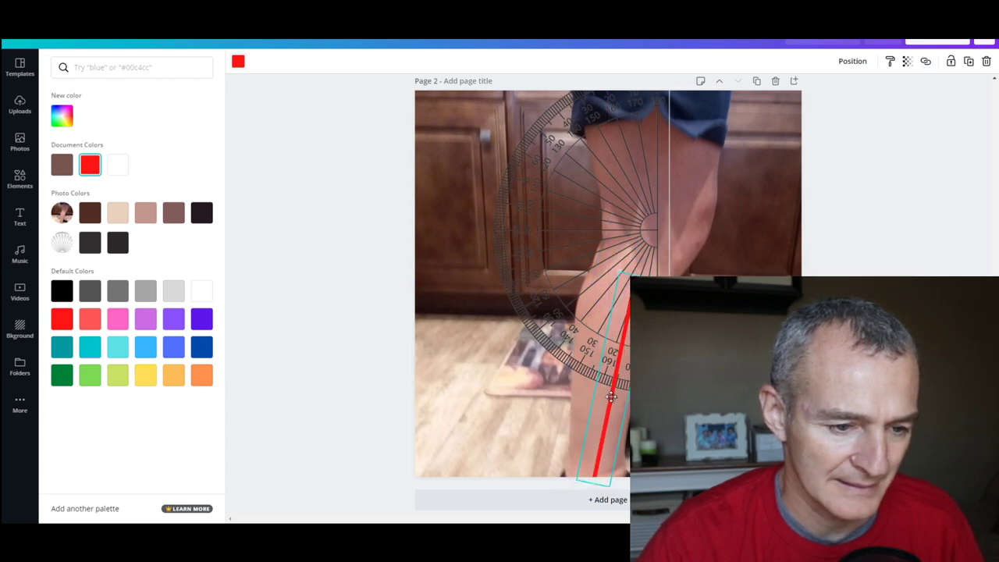
drag(614, 405, 627, 351)
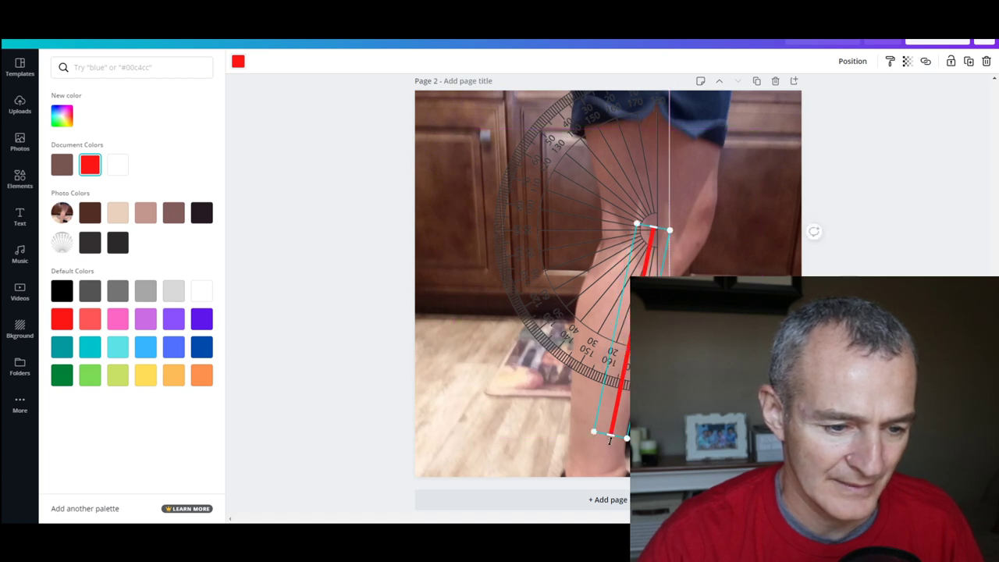
drag(610, 439, 599, 493)
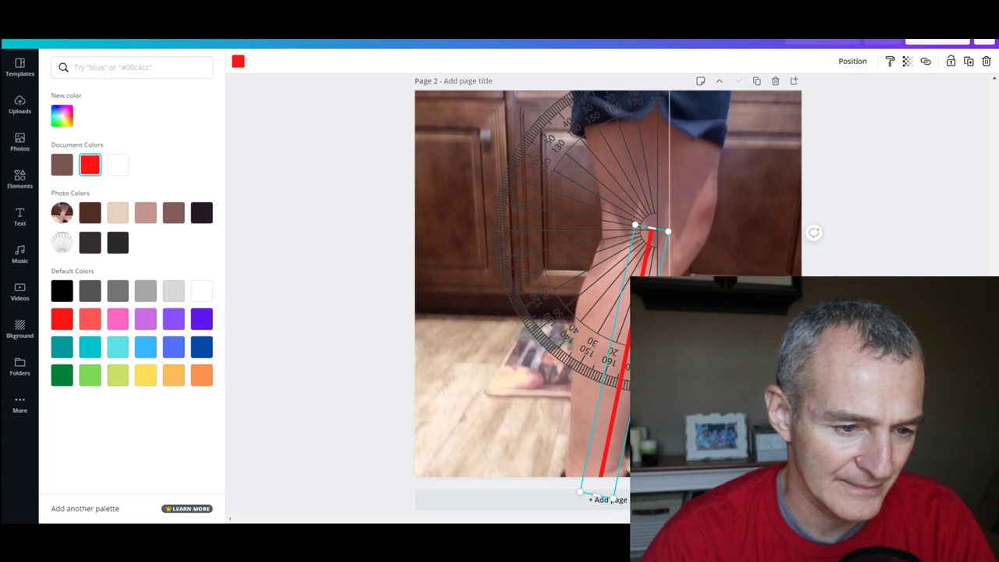
Bring the protractor image forward so it sits in front of the red line.
click(646, 201)
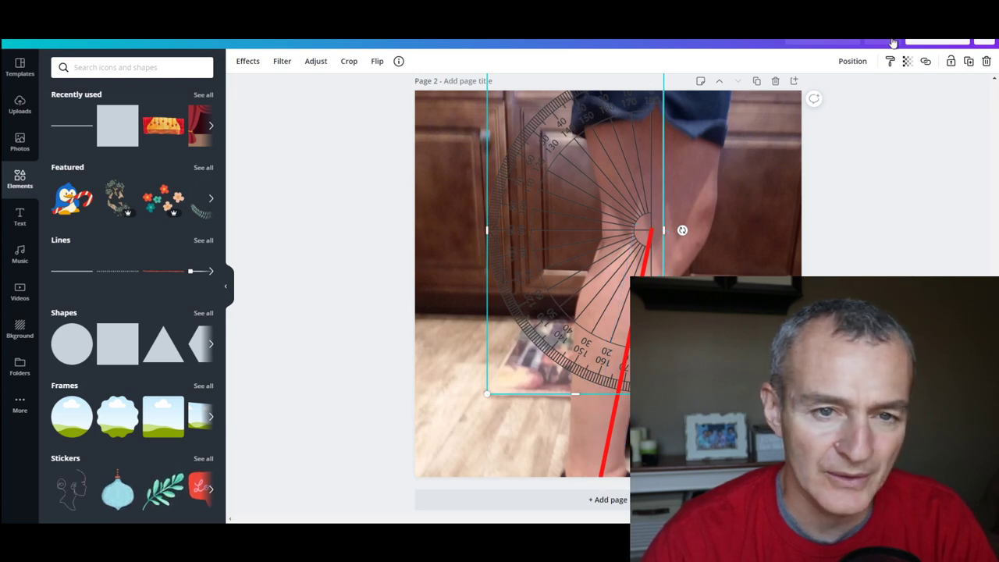
click(851, 62)
click(715, 93)
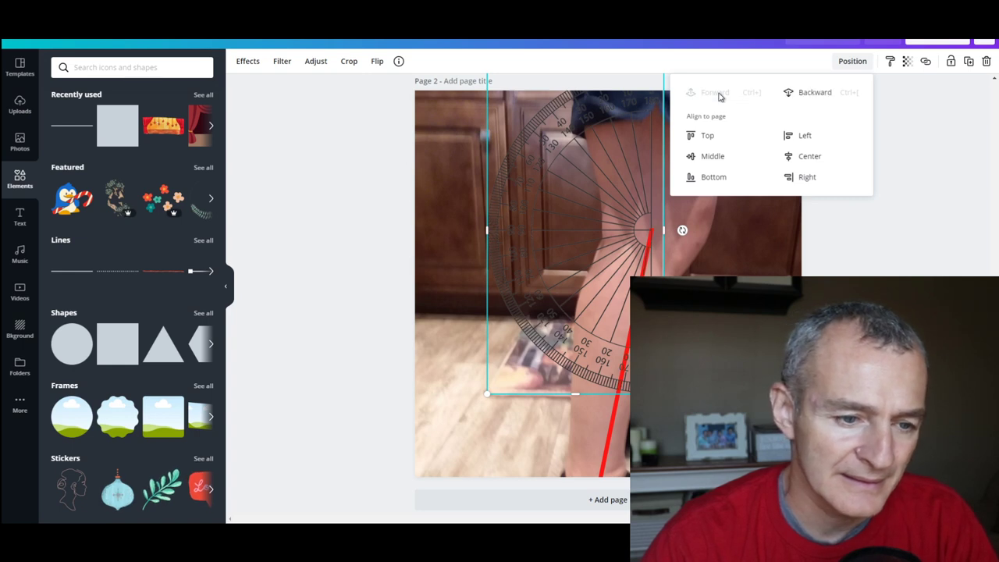
click(844, 255)
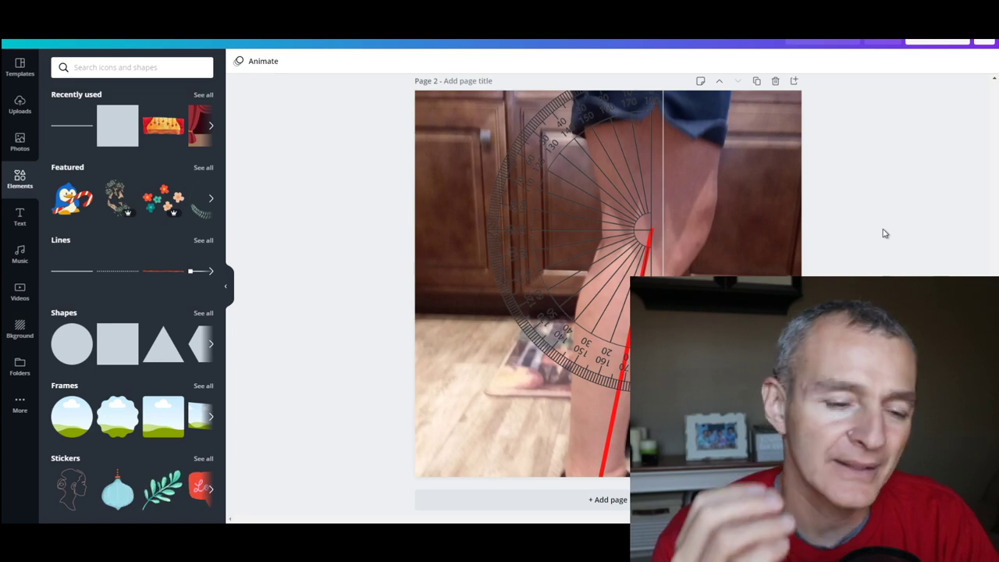
scroll(885, 232, up, 4)
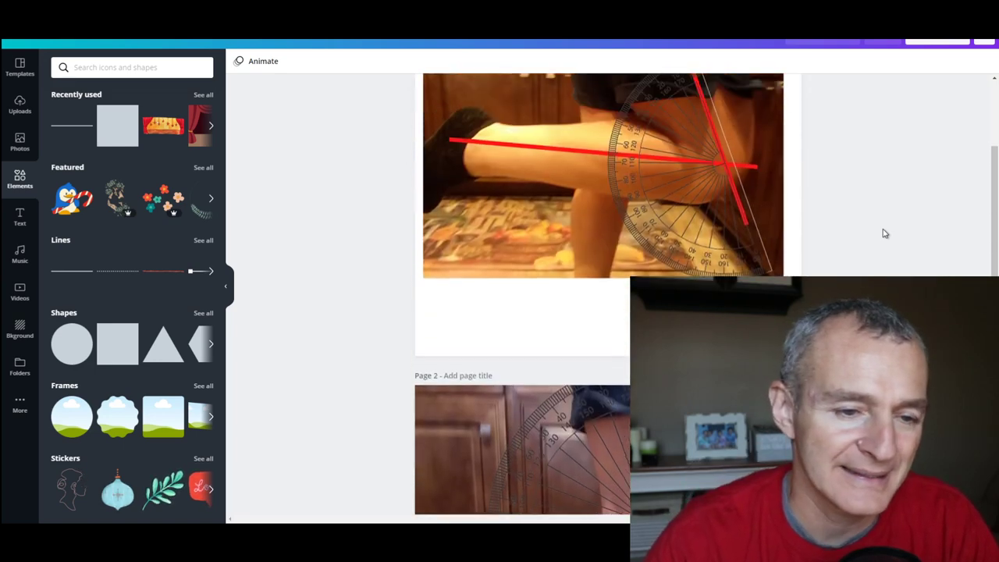
scroll(885, 233, up, 2)
scroll(885, 233, down, 6)
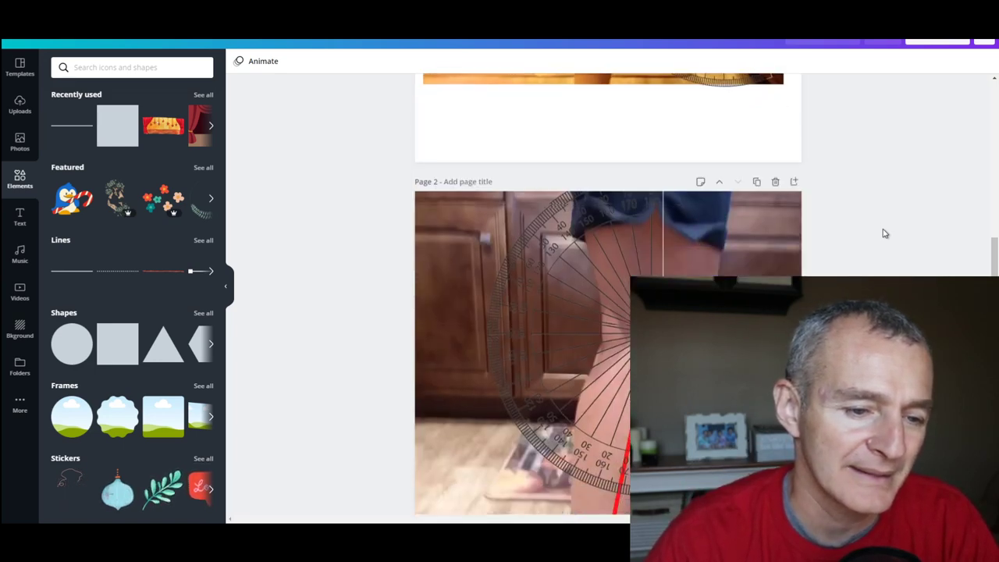